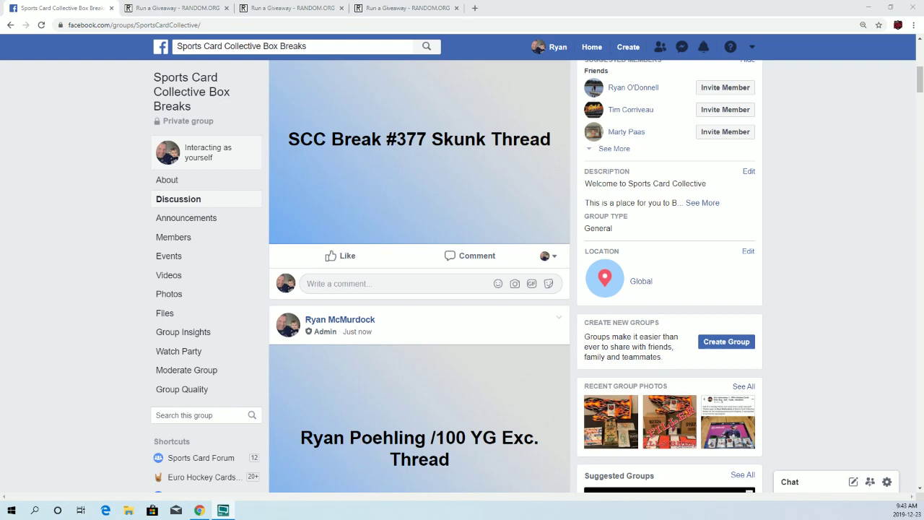
# Step: Post the comment 'Live' on the SCC Break #377 Skunk Thread post in the group feed
pyautogui.scroll(-3, 374, 390)
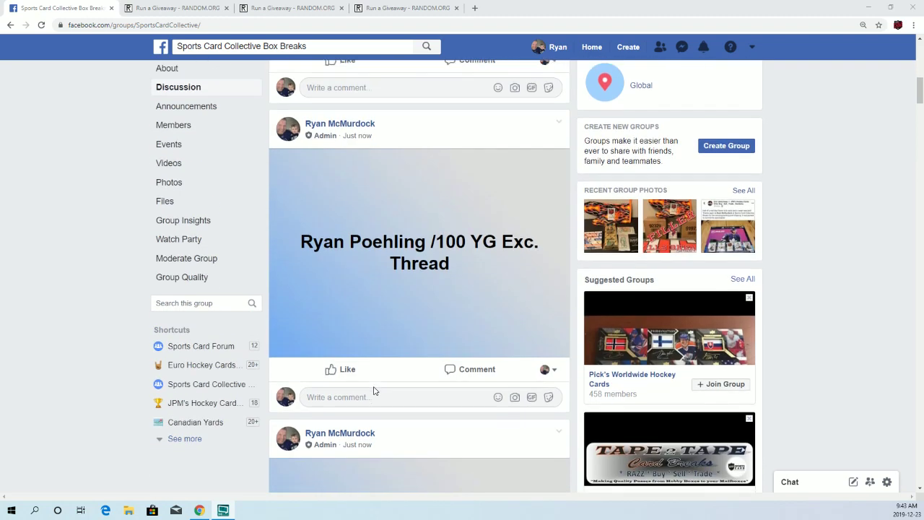
pyautogui.scroll(-3, 373, 391)
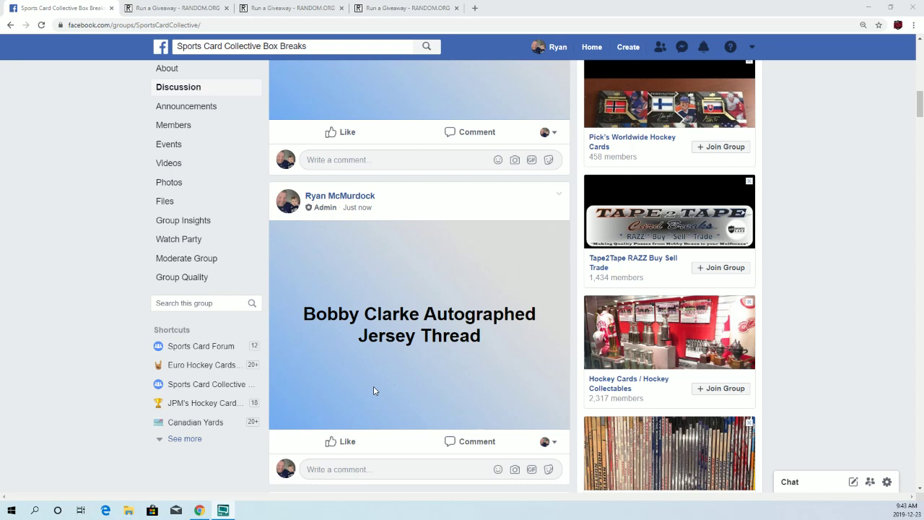
pyautogui.scroll(7, 373, 390)
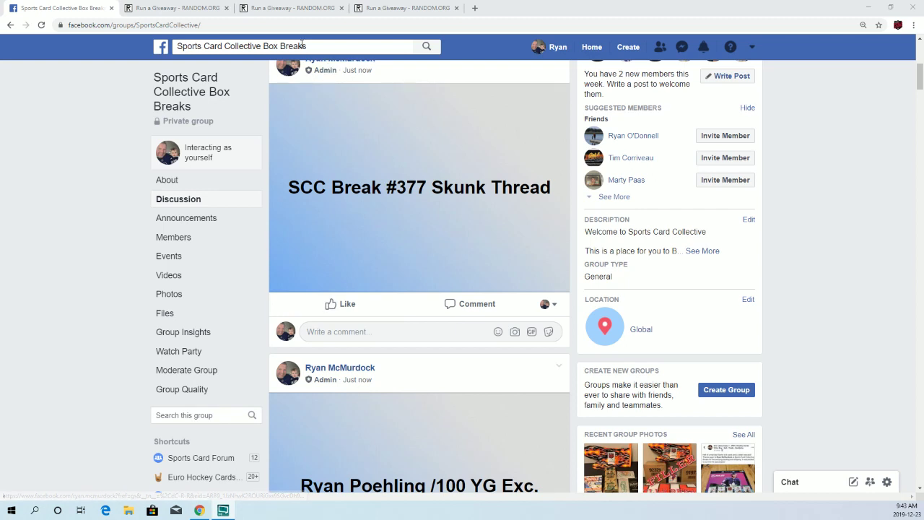
pyautogui.click(390, 330)
pyautogui.write('Live')
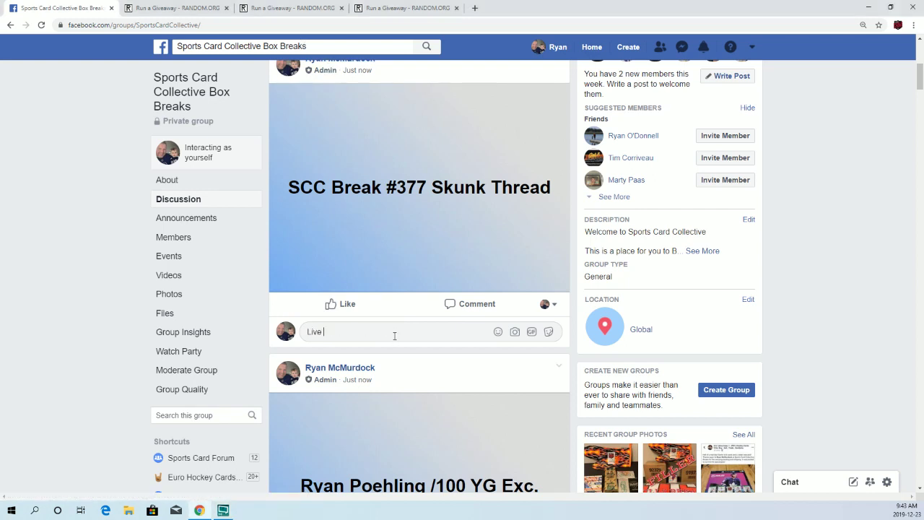
pyautogui.press('Return')
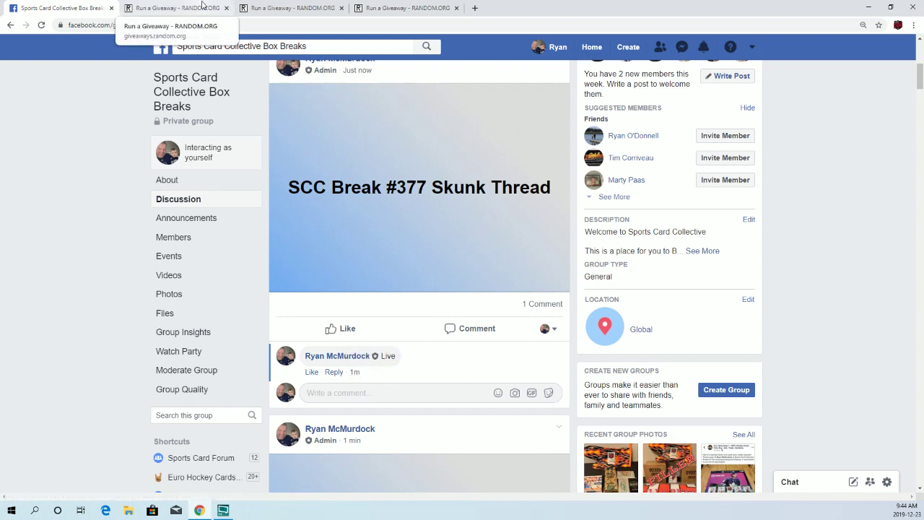
# Step: Roll 2d6 on the SCC Break 377 giveaway to set 10 rounds, then copy the 10
pyautogui.click(203, 6)
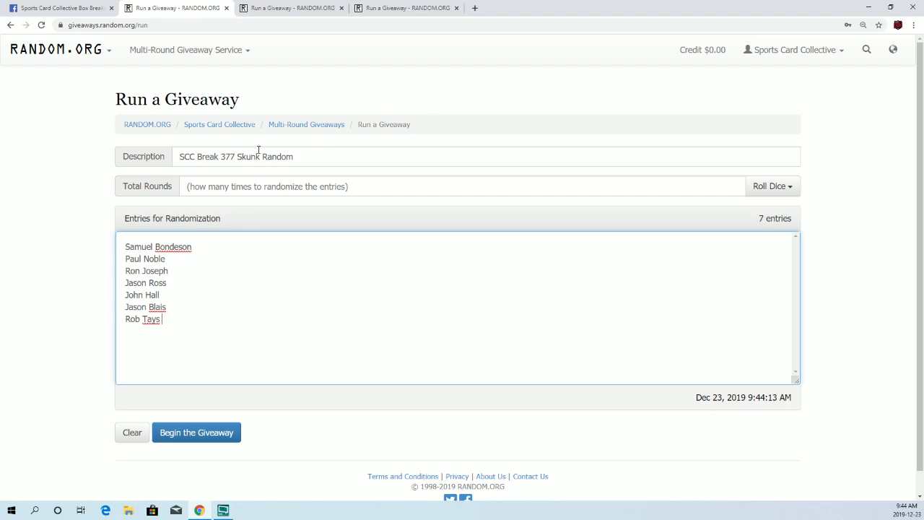
pyautogui.click(776, 186)
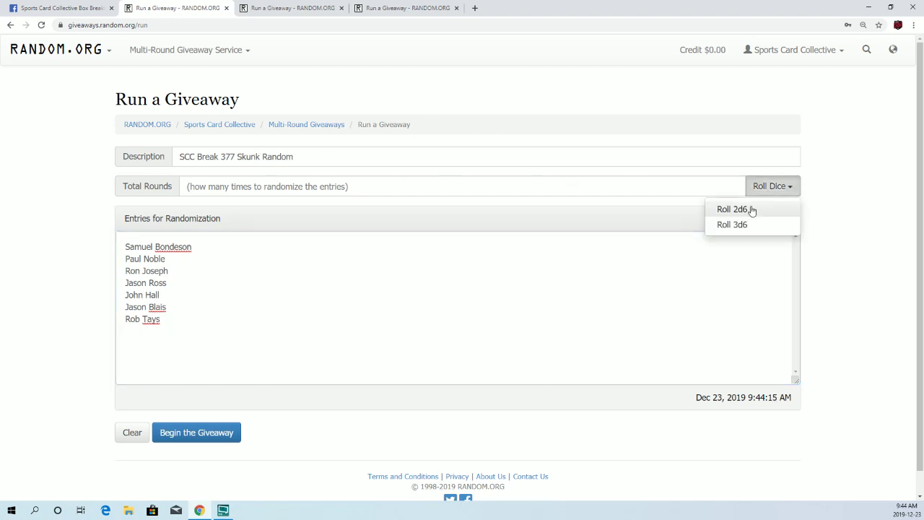
pyautogui.click(751, 209)
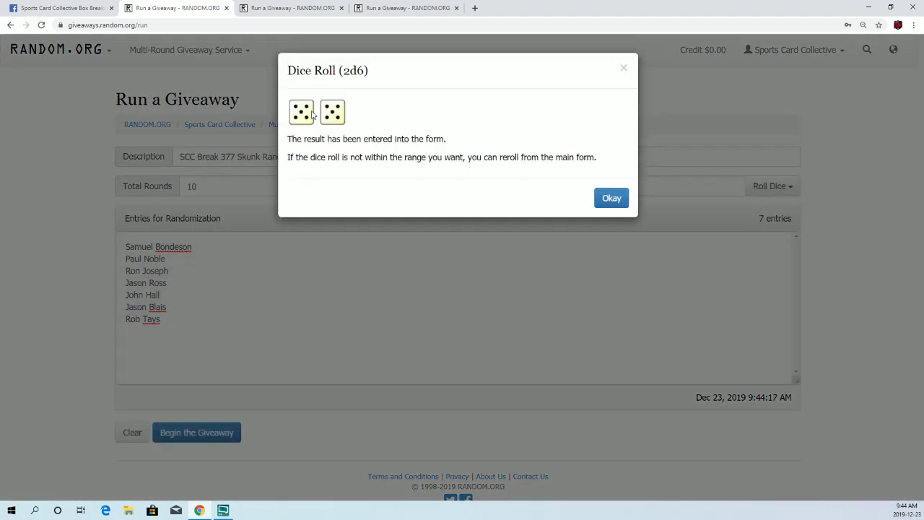
pyautogui.click(612, 197)
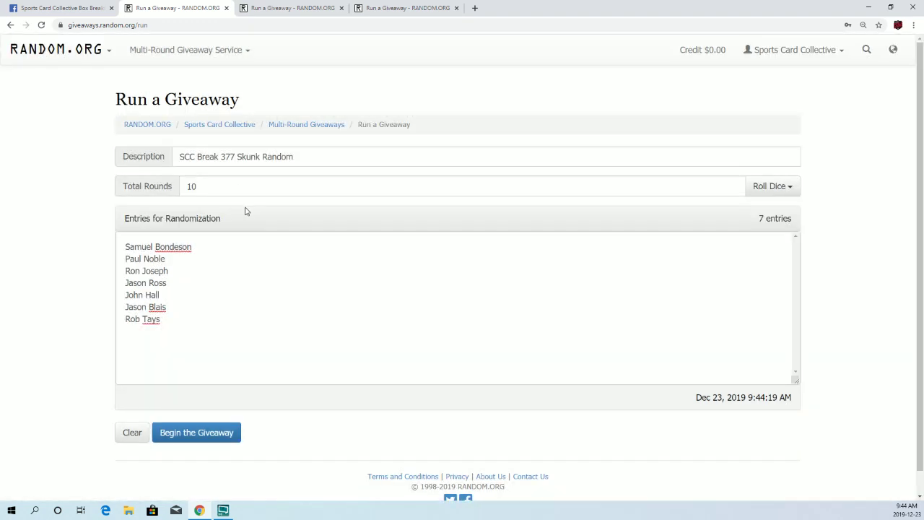
pyautogui.doubleClick(192, 186)
pyautogui.rightClick(192, 186)
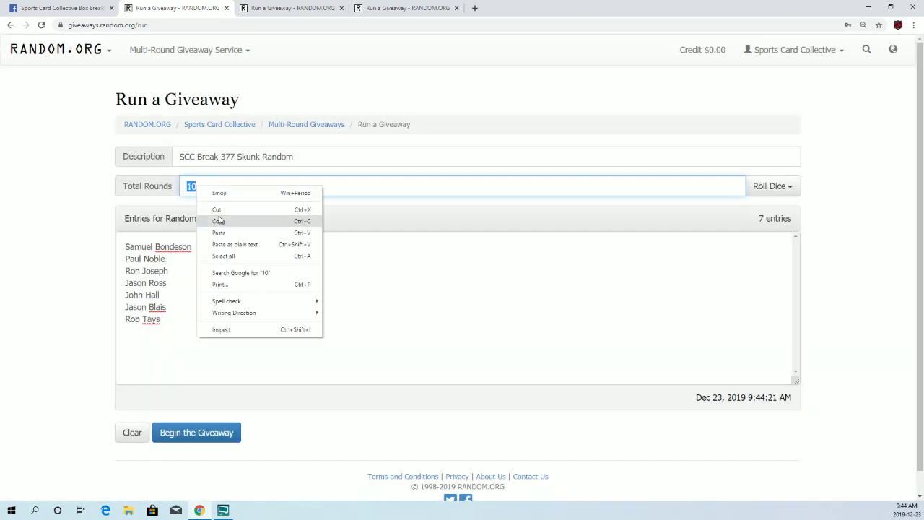
pyautogui.click(217, 221)
# Step: Paste 10 into Total Rounds for the Bobby Clarke and Ryan Poehling giveaways
pyautogui.click(283, 9)
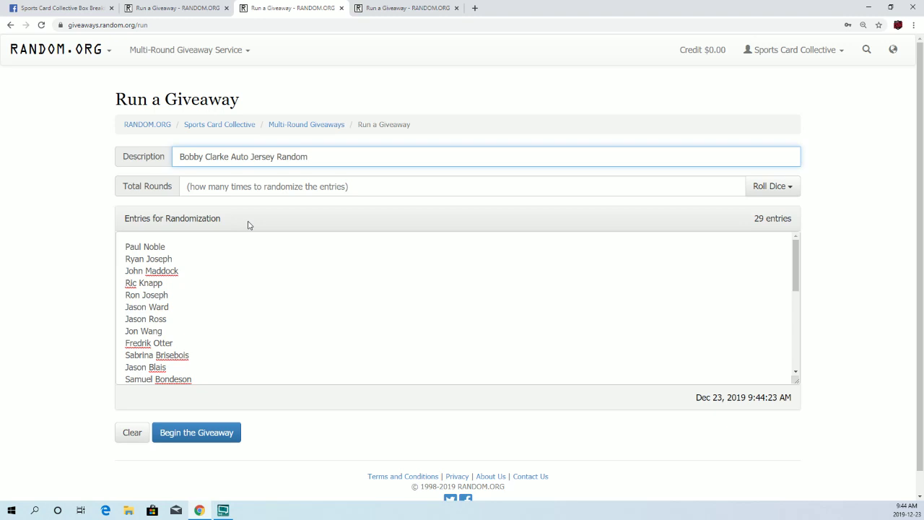
pyautogui.rightClick(254, 187)
pyautogui.click(286, 260)
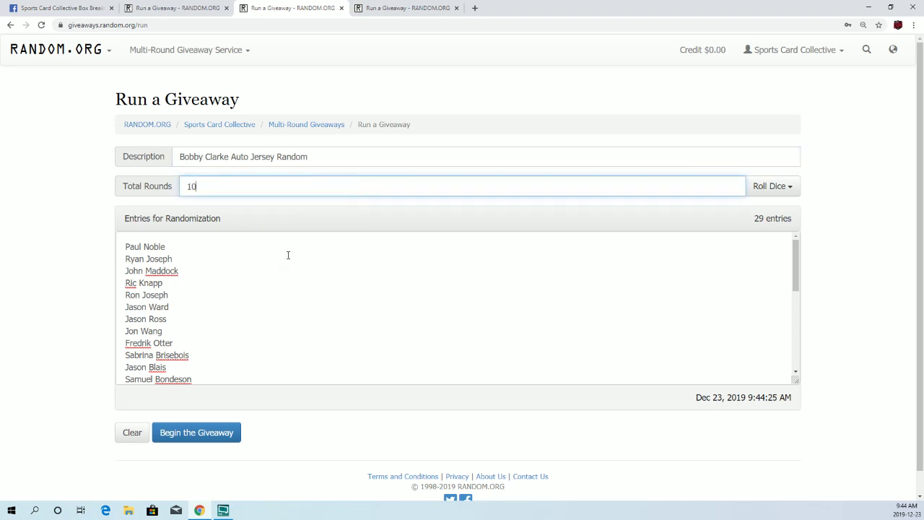
pyautogui.click(371, 8)
pyautogui.click(265, 162)
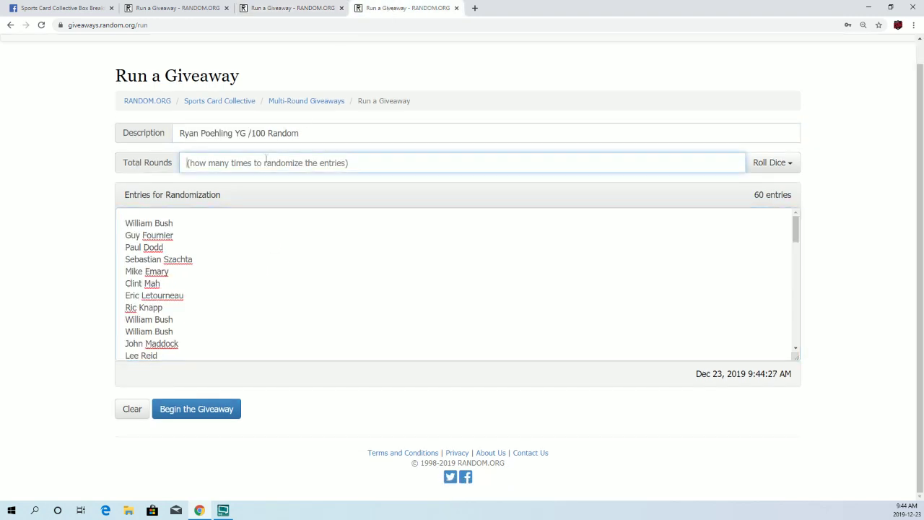
pyautogui.rightClick(266, 162)
pyautogui.click(299, 234)
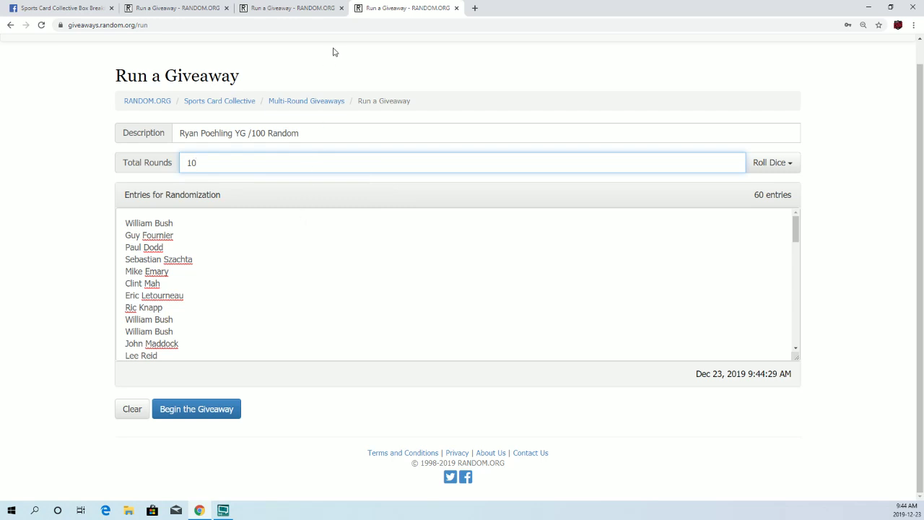
pyautogui.click(172, 8)
pyautogui.click(253, 327)
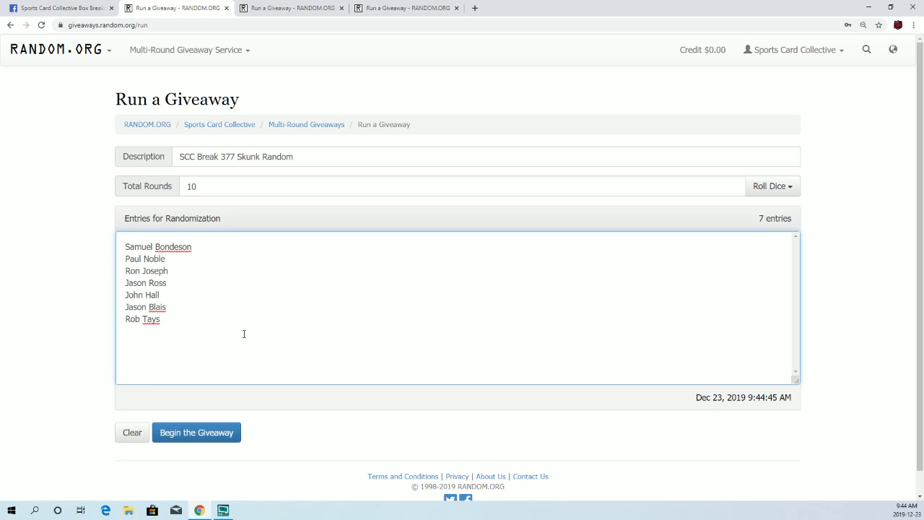
# Step: Begin the SCC Break 377 giveaway and run it through all 10 rounds
pyautogui.click(207, 433)
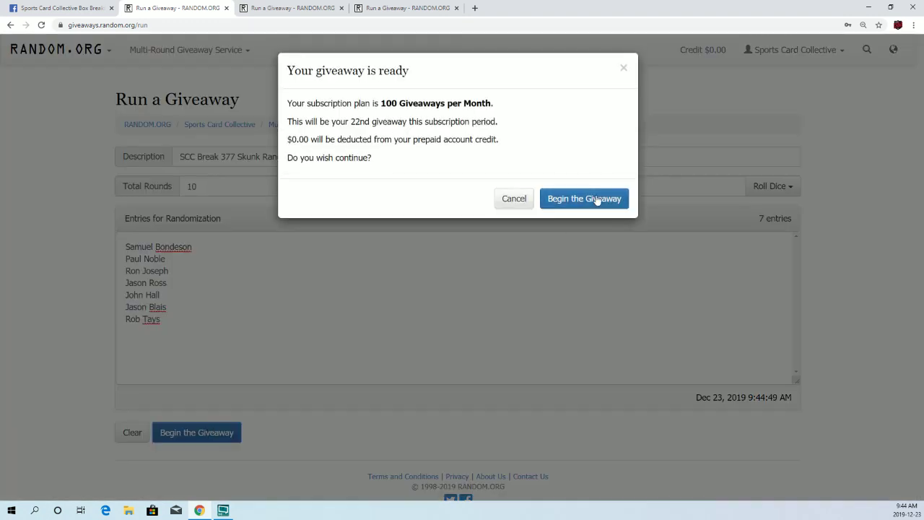
pyautogui.click(597, 199)
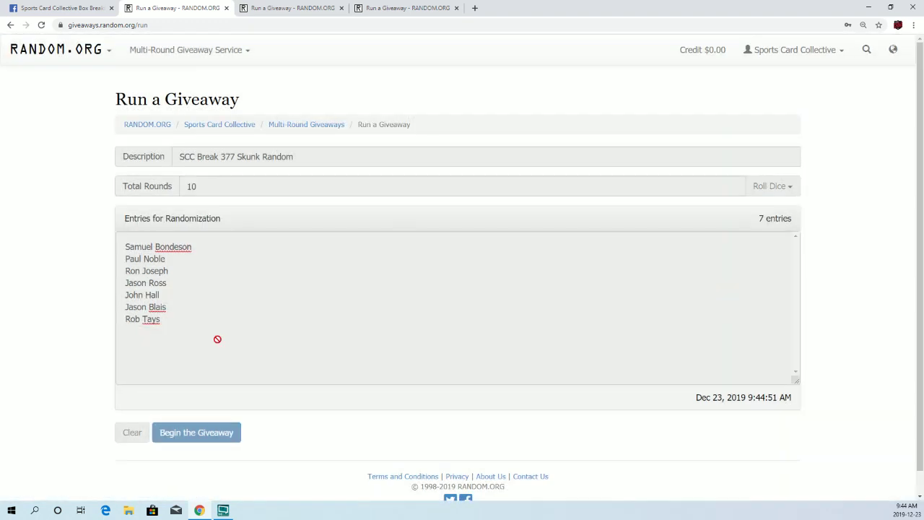
pyautogui.click(187, 431)
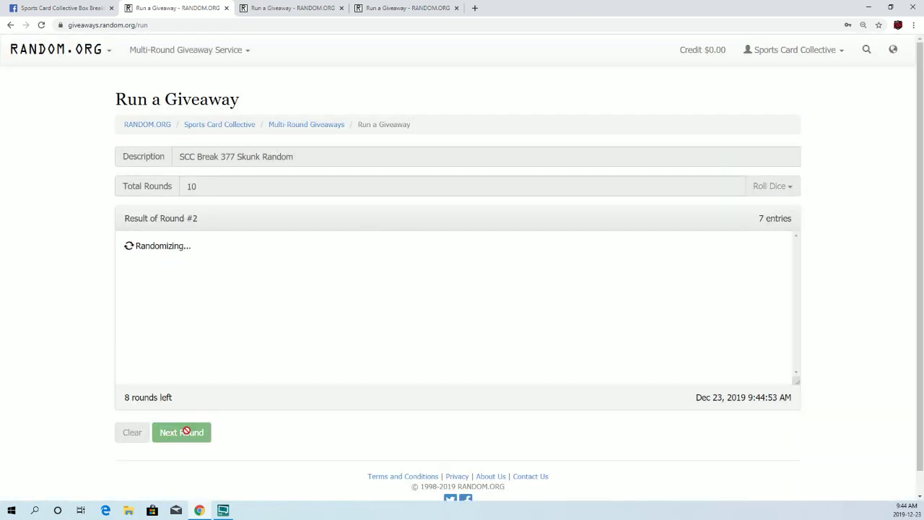
pyautogui.click(186, 431)
pyautogui.click(186, 432)
pyautogui.click(186, 432)
pyautogui.click(186, 432)
pyautogui.click(186, 432)
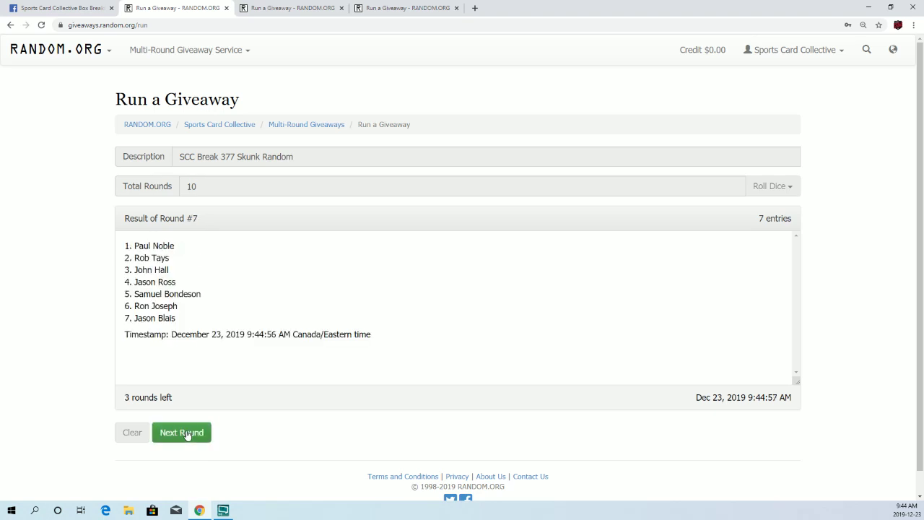
pyautogui.click(186, 431)
pyautogui.click(187, 432)
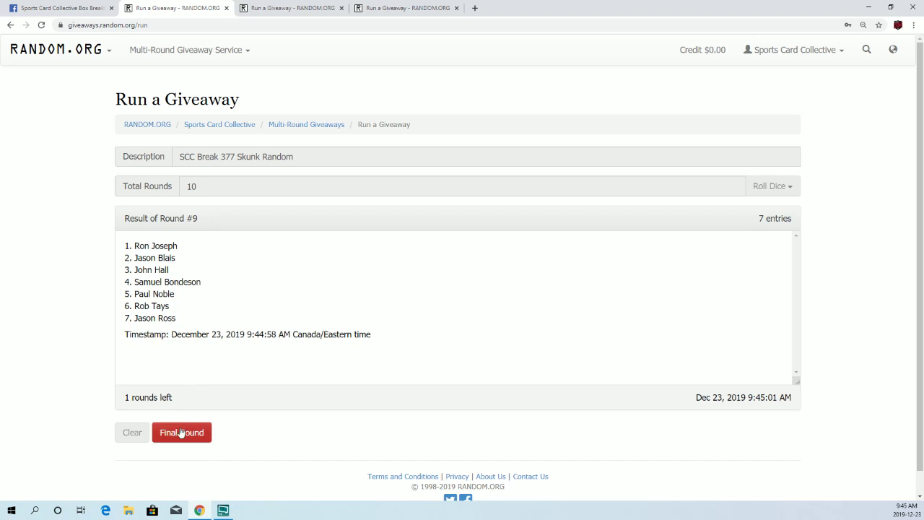
pyautogui.click(182, 433)
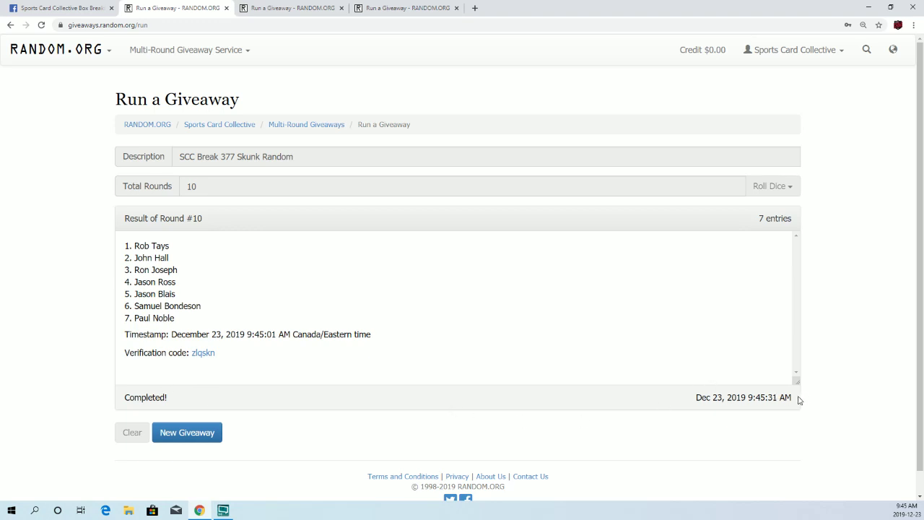
# Step: Copy the giveaway's timestamp, verification code and completion lines, then return to Facebook
pyautogui.moveTo(799, 400)
pyautogui.mouseDown()
pyautogui.moveTo(466, 340)
pyautogui.moveTo(123, 340)
pyautogui.mouseUp()
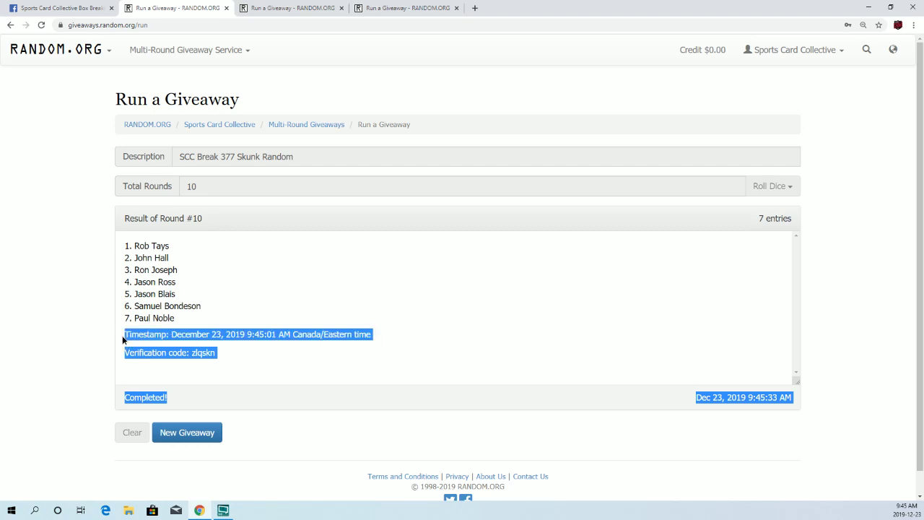
pyautogui.rightClick(123, 340)
pyautogui.click(137, 345)
pyautogui.click(86, 6)
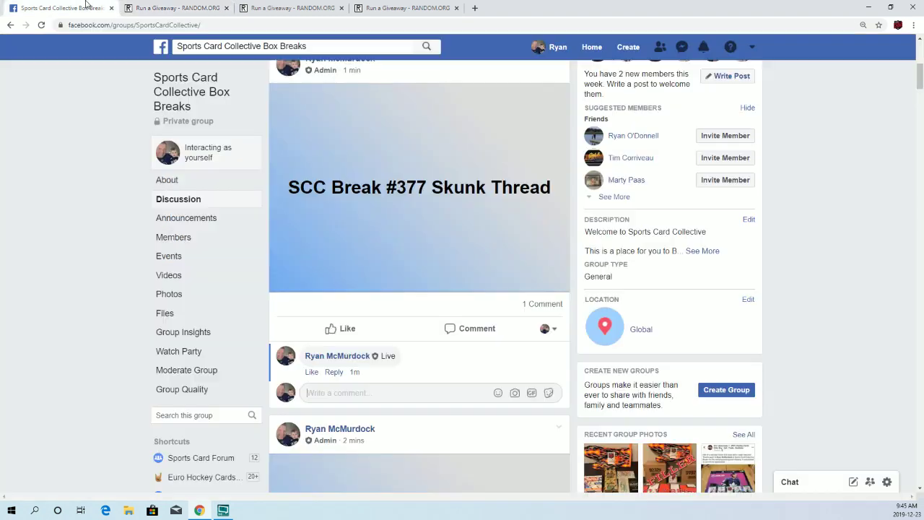
# Step: Post the copied SCC Break 377 timestamp, verification code and Completed! note as a comment
pyautogui.click(398, 392)
pyautogui.hotkey('ctrl', 'v')
pyautogui.press('Return')
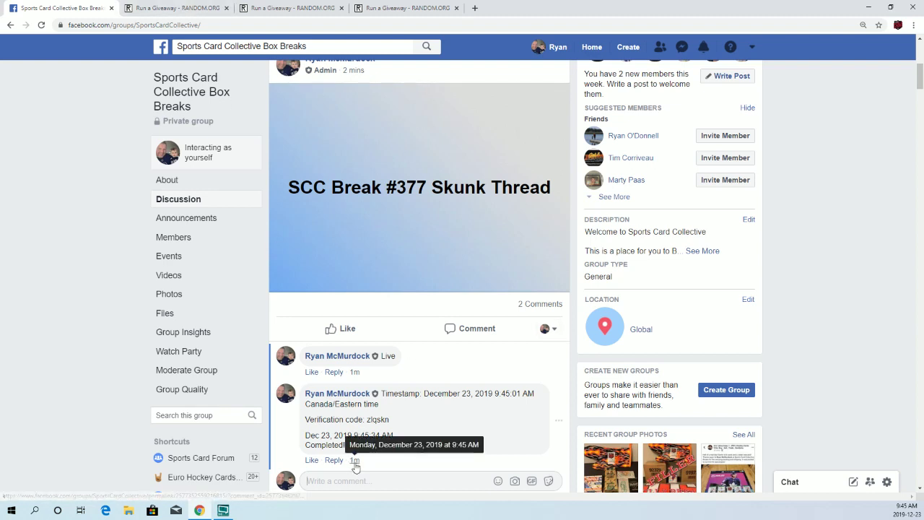
pyautogui.moveTo(905, 515)
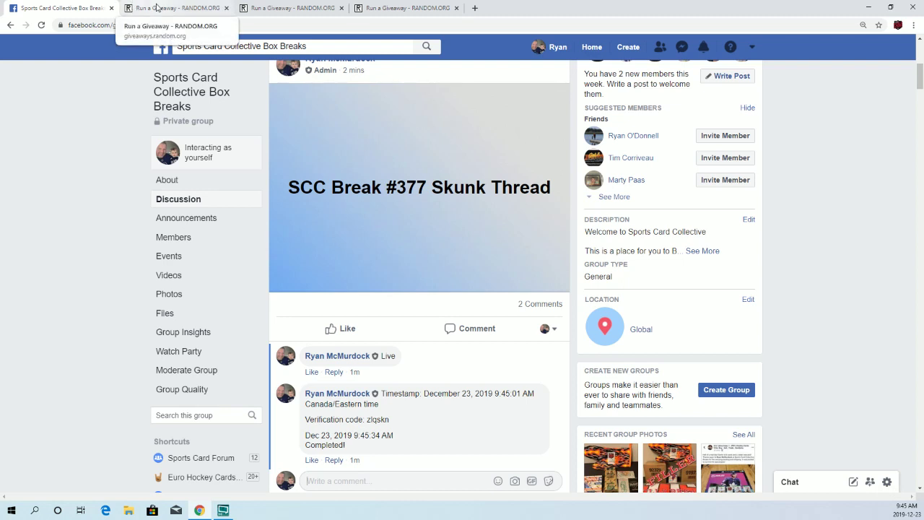
# Step: Open the Bobby Clarke Auto Jersey Random giveaway and check its 10 rounds and 29 entries
pyautogui.click(158, 7)
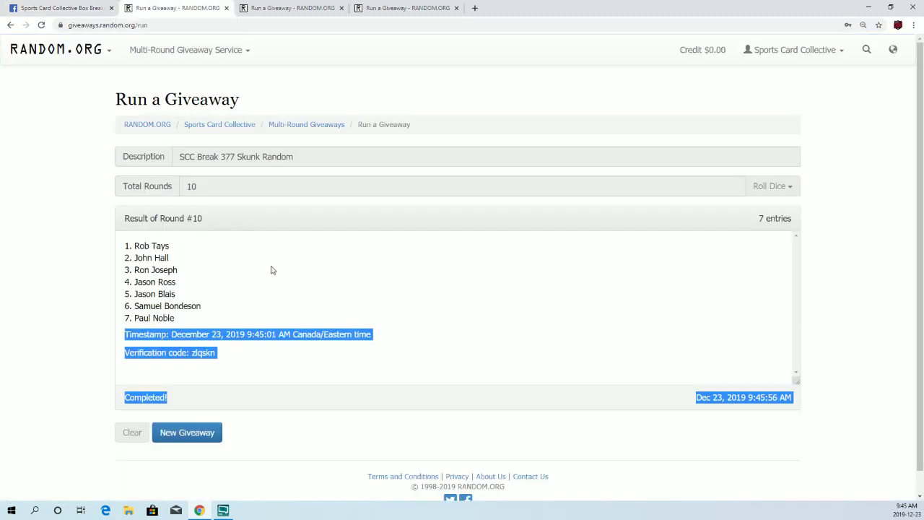
pyautogui.click(288, 7)
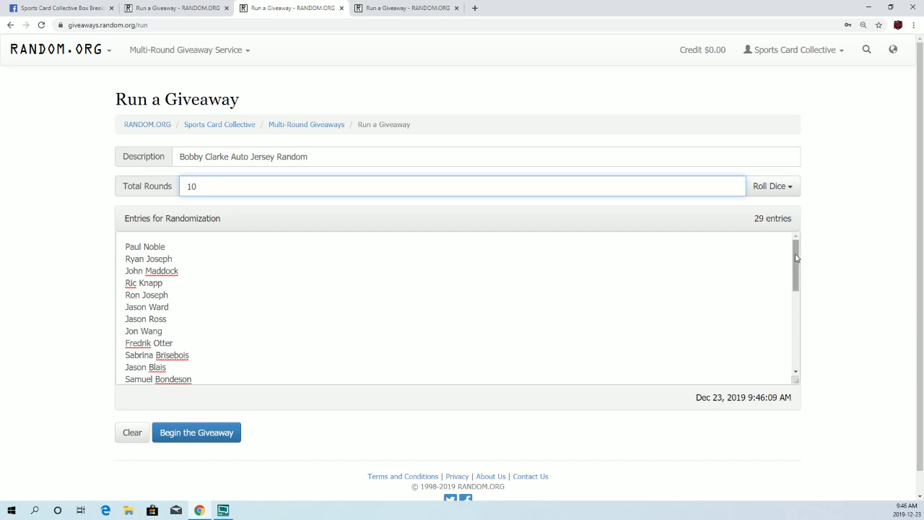
pyautogui.moveTo(797, 259)
pyautogui.mouseDown()
pyautogui.moveTo(798, 340)
pyautogui.moveTo(802, 251)
pyautogui.mouseUp()
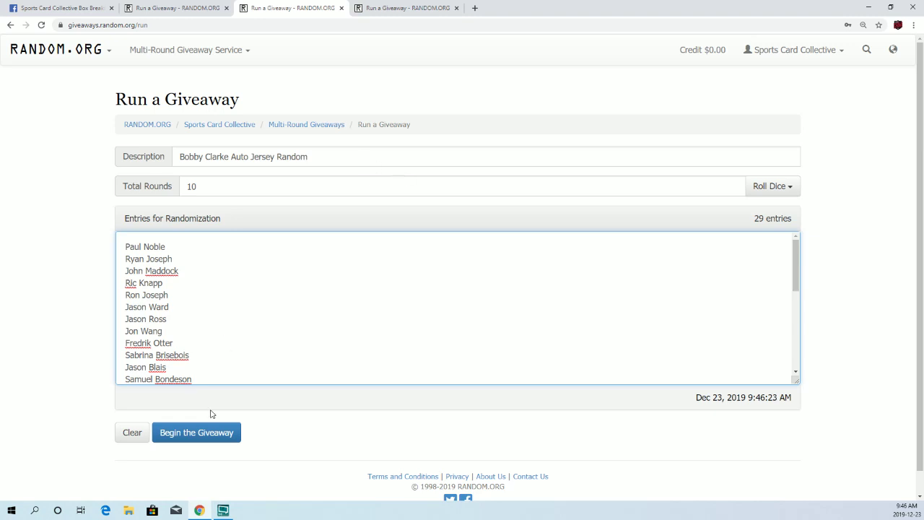
# Step: Begin the jersey giveaway with 29 entries and advance it through Round #9
pyautogui.click(205, 434)
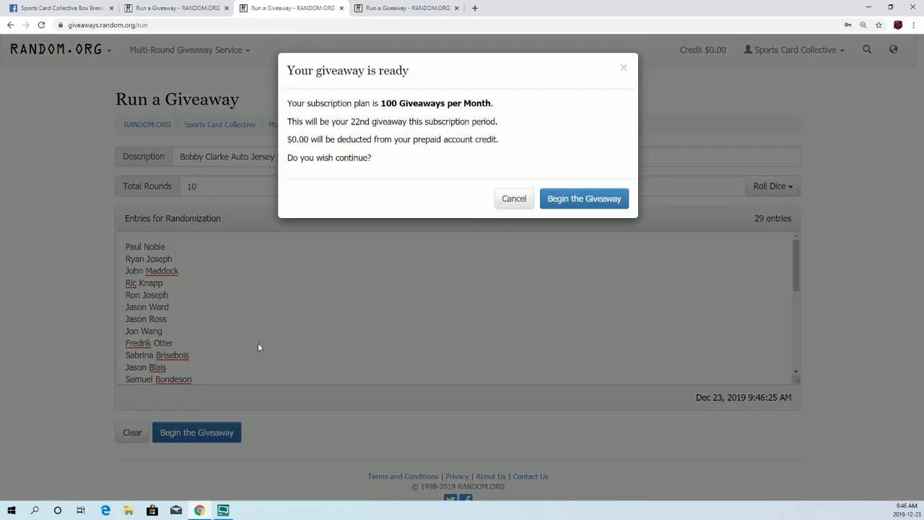
pyautogui.click(575, 200)
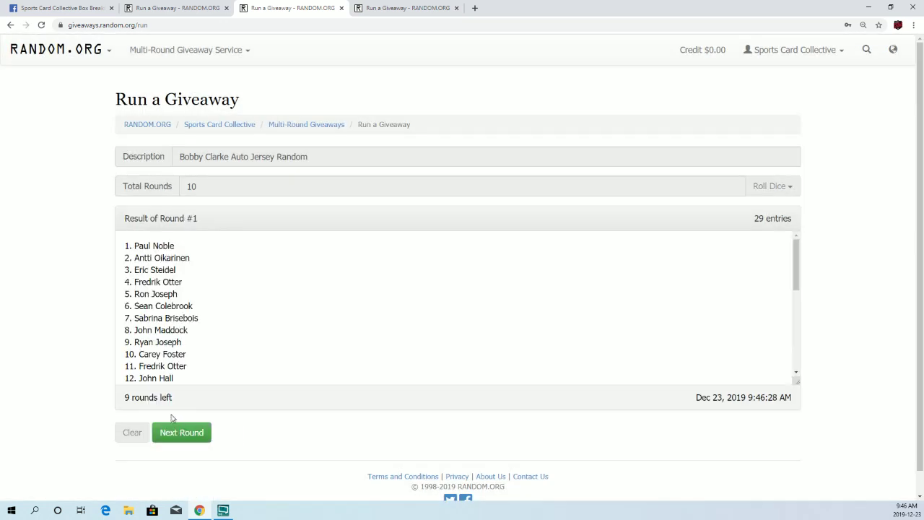
pyautogui.click(177, 432)
pyautogui.click(177, 431)
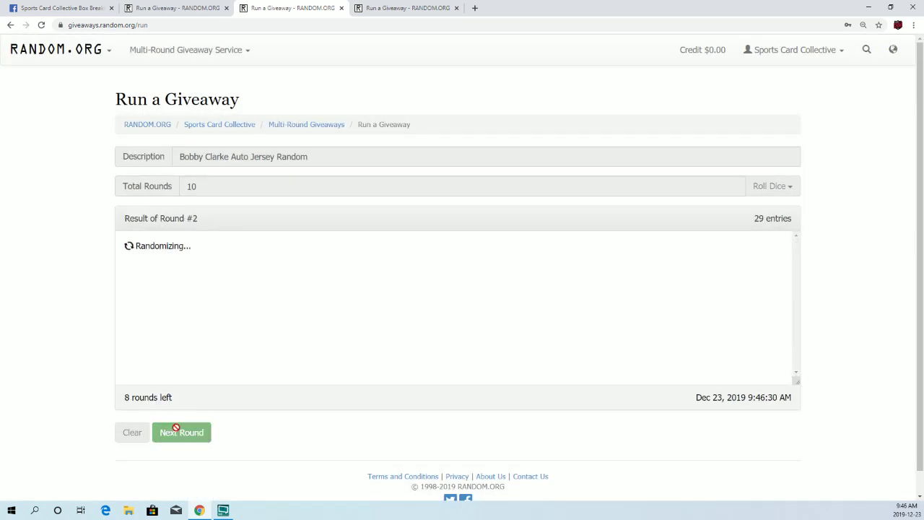
pyautogui.click(177, 432)
pyautogui.click(177, 432)
pyautogui.click(177, 431)
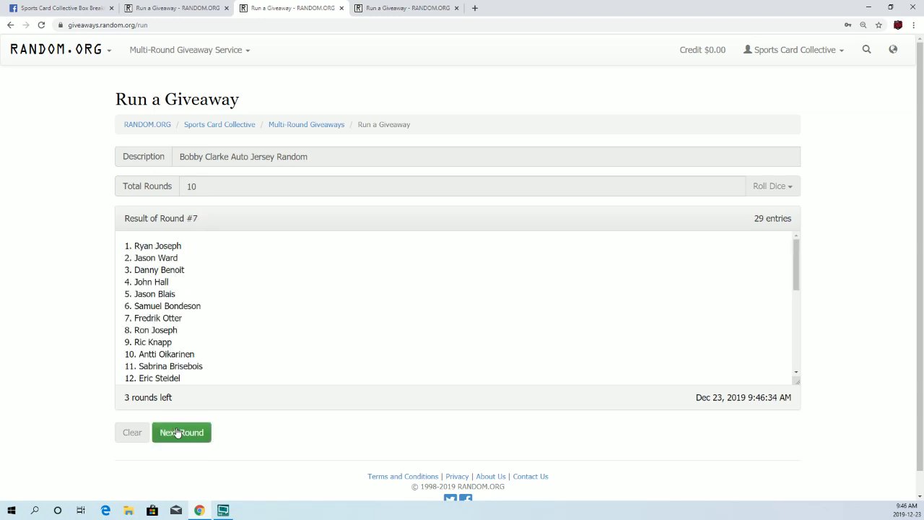
pyautogui.click(177, 432)
pyautogui.click(176, 431)
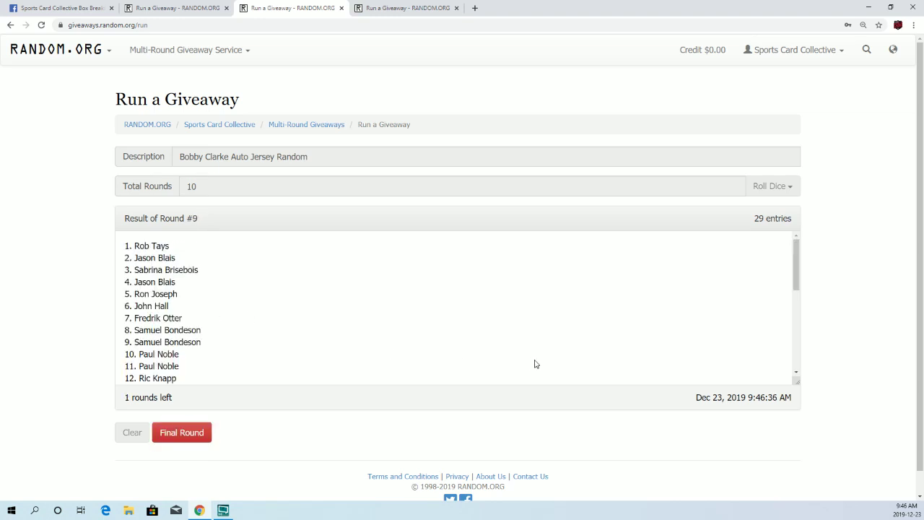
# Step: Copy the Round #9 timestamp and status lines, then switch to the Facebook group
pyautogui.scroll(-5, 738, 347)
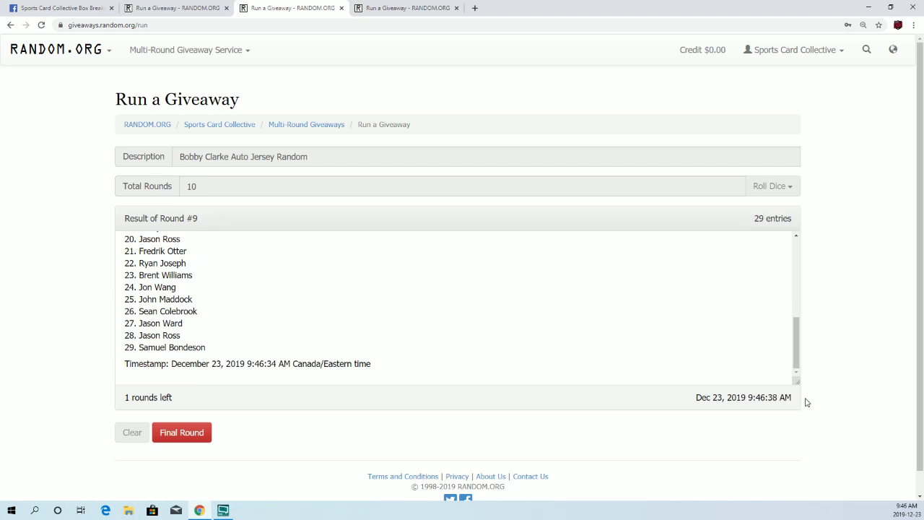
pyautogui.moveTo(797, 399)
pyautogui.mouseDown()
pyautogui.moveTo(493, 334)
pyautogui.moveTo(209, 343)
pyautogui.mouseUp()
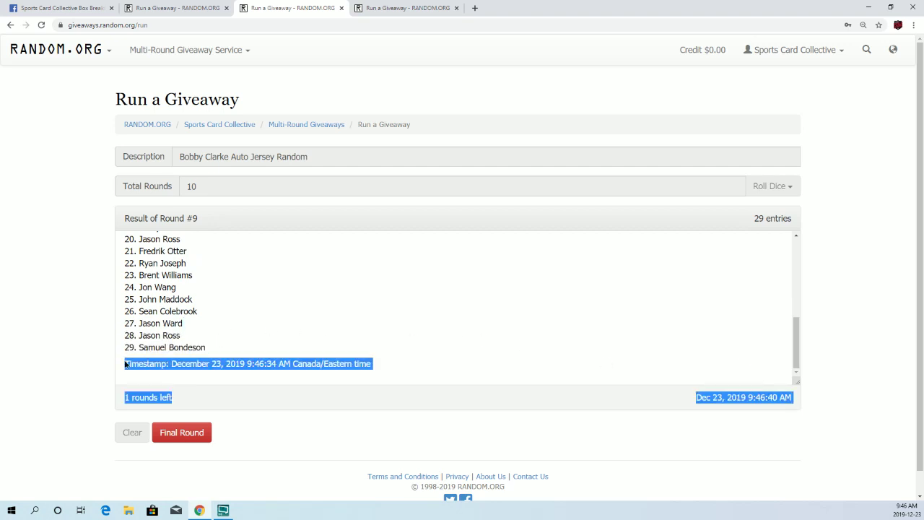
pyautogui.rightClick(152, 361)
pyautogui.click(167, 370)
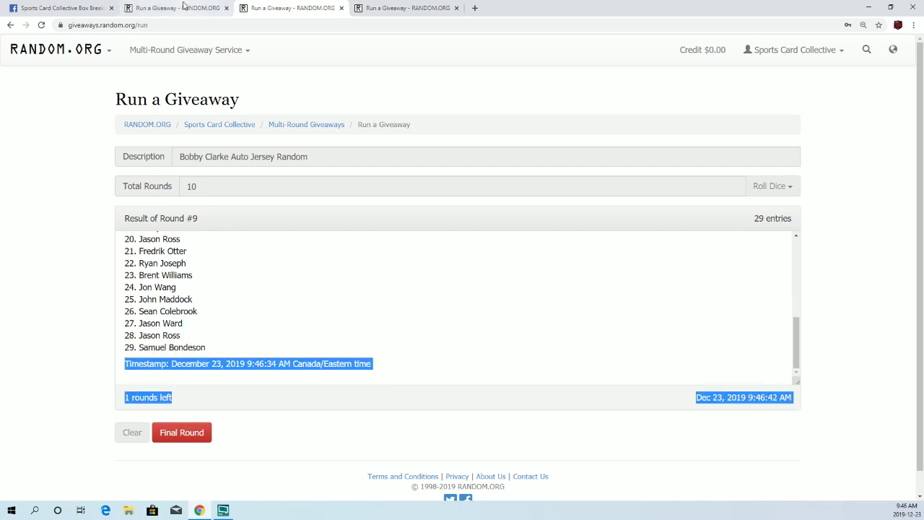
pyautogui.click(65, 7)
# Step: Post the 9:46:34 AM timestamp as a comment on the Autographed Jersey Thread
pyautogui.scroll(-5, 439, 301)
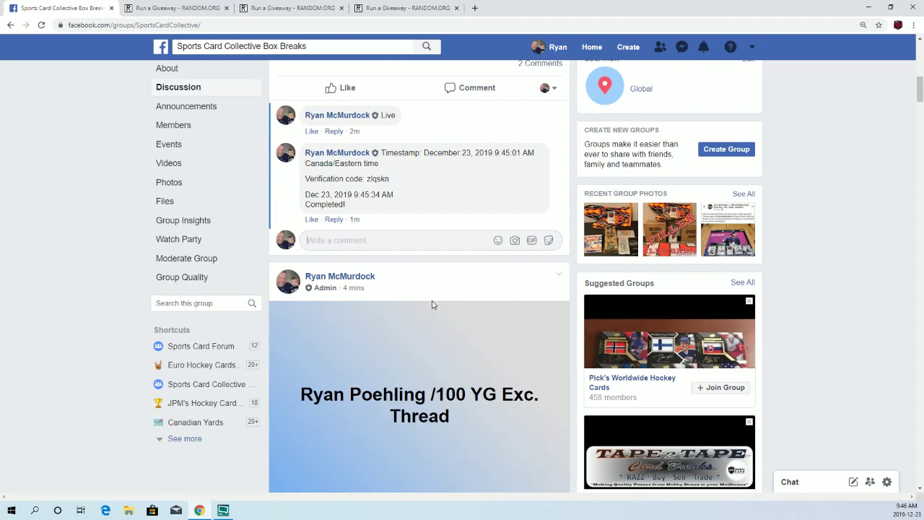
pyautogui.scroll(-5, 431, 304)
pyautogui.click(357, 379)
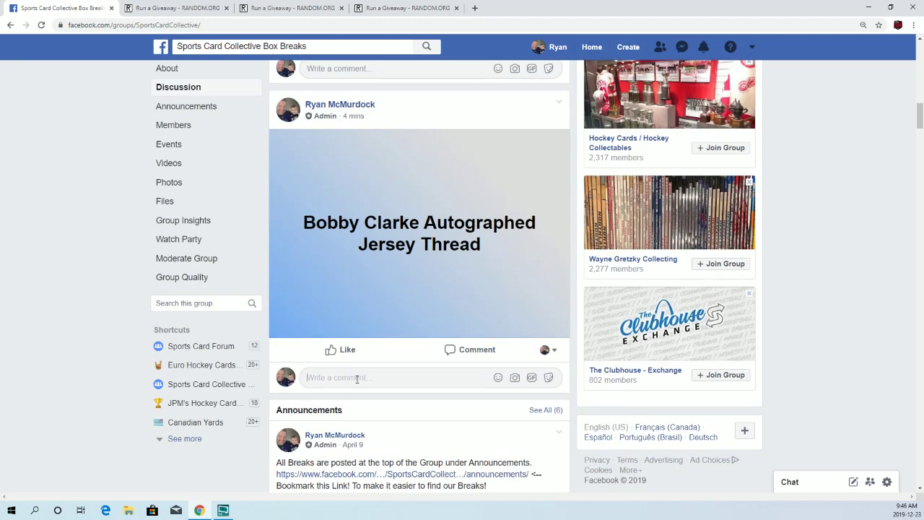
pyautogui.hotkey('ctrl', 'v')
pyautogui.press('Return')
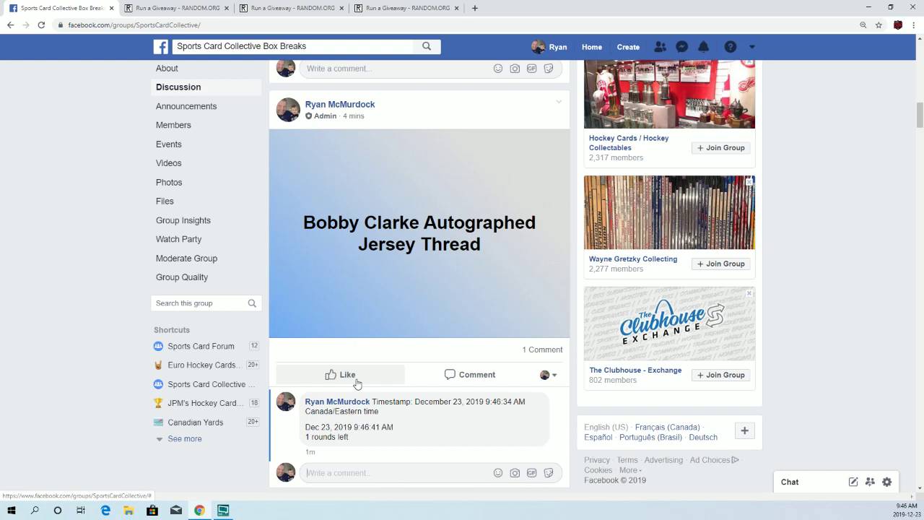
# Step: Run the tenth and final round of the Bobby Clarke jersey giveaway
pyautogui.click(285, 8)
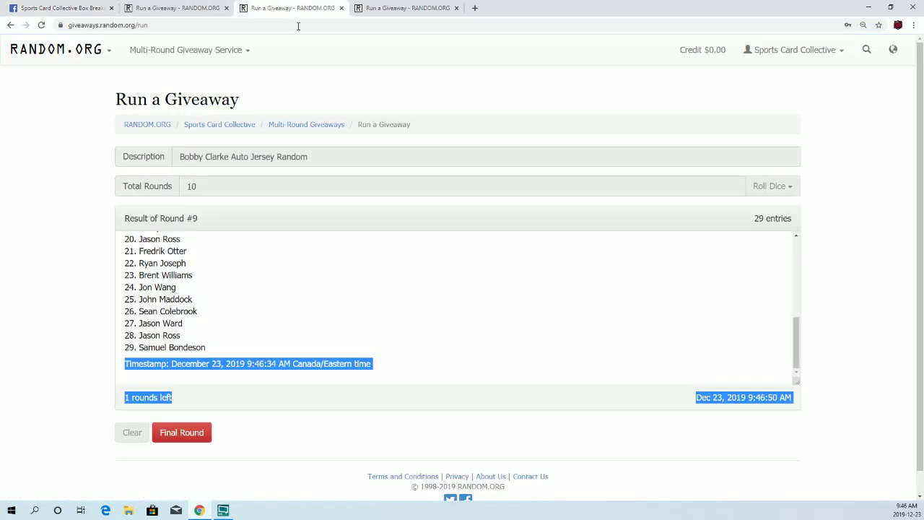
pyautogui.click(314, 327)
pyautogui.click(177, 436)
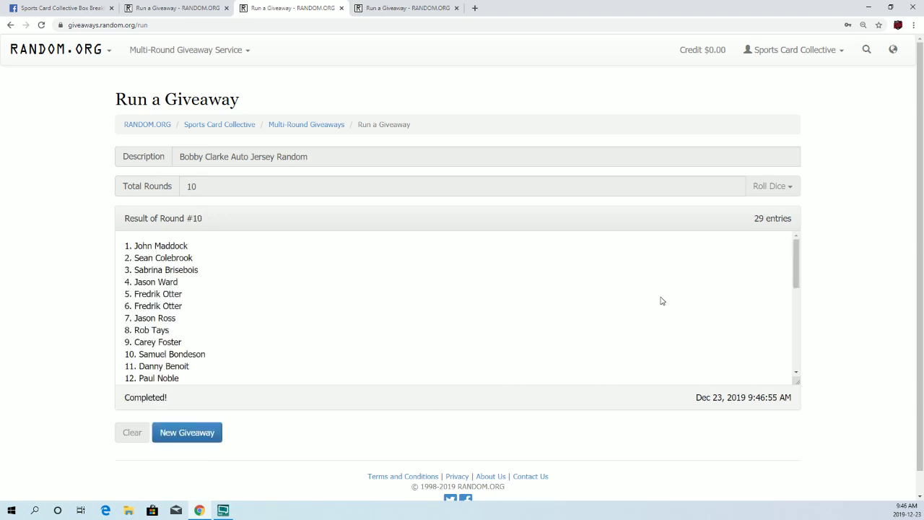
# Step: Copy the jersey giveaway's final timestamp, verification code and Completed! lines, then return to Facebook
pyautogui.scroll(-4, 662, 300)
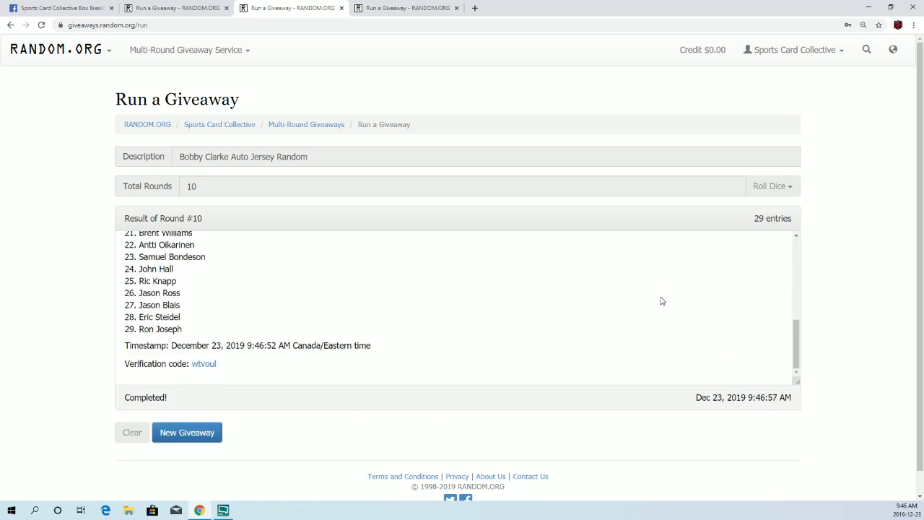
pyautogui.moveTo(792, 399)
pyautogui.mouseDown()
pyautogui.moveTo(564, 360)
pyautogui.moveTo(185, 332)
pyautogui.moveTo(115, 341)
pyautogui.moveTo(126, 346)
pyautogui.mouseUp()
pyautogui.rightClick(126, 347)
pyautogui.click(143, 356)
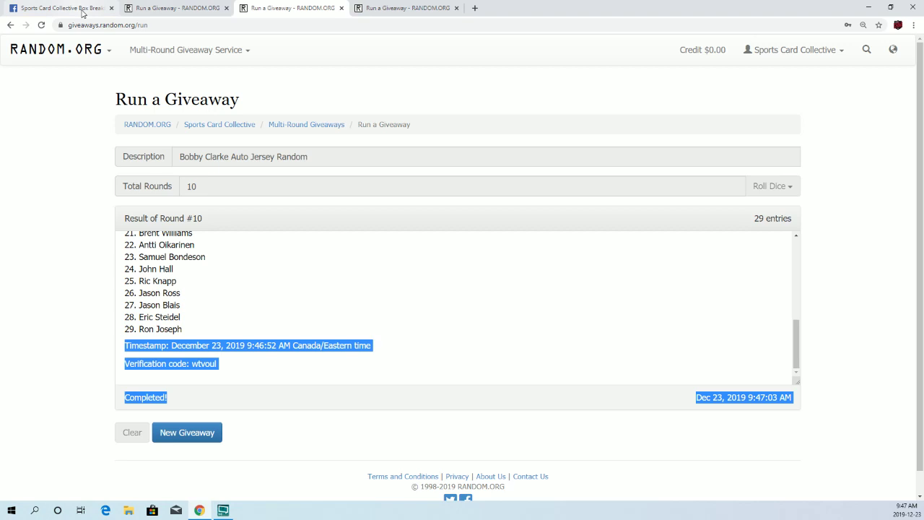
pyautogui.rightClick(205, 347)
pyautogui.click(216, 355)
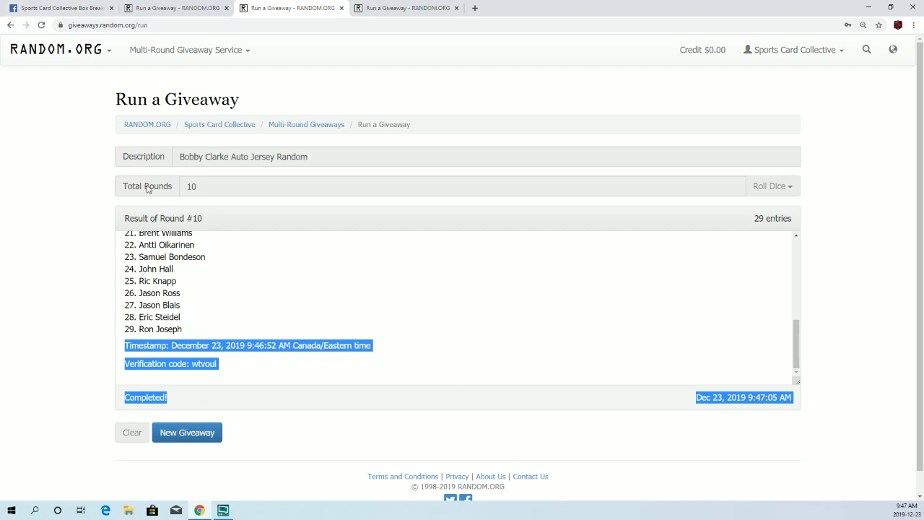
pyautogui.click(62, 8)
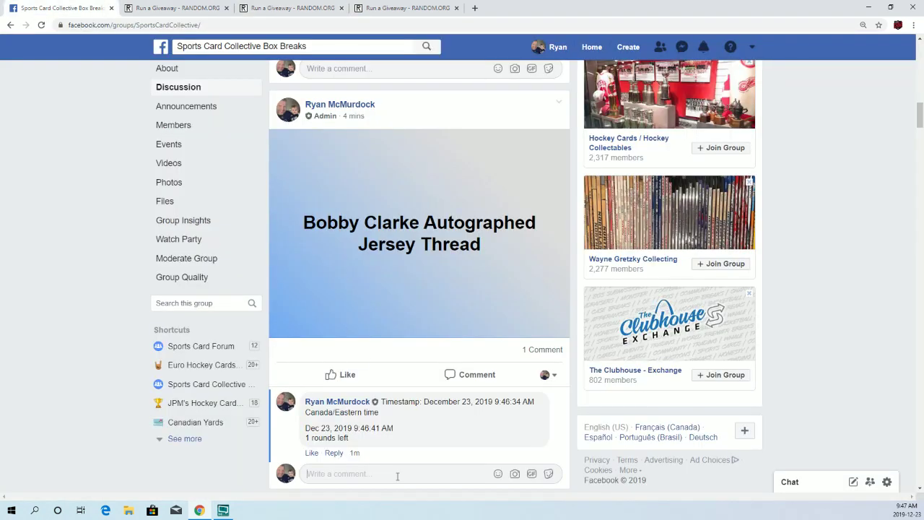
# Step: Post the final results as a second jersey thread comment, then open the Ryan Poehling YG /100 giveaway
pyautogui.hotkey('ctrl', 'v')
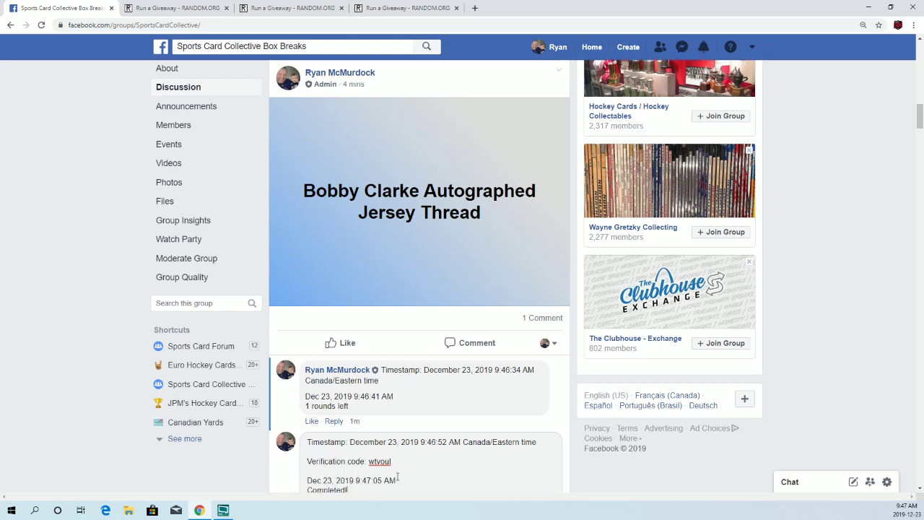
pyautogui.press('Return')
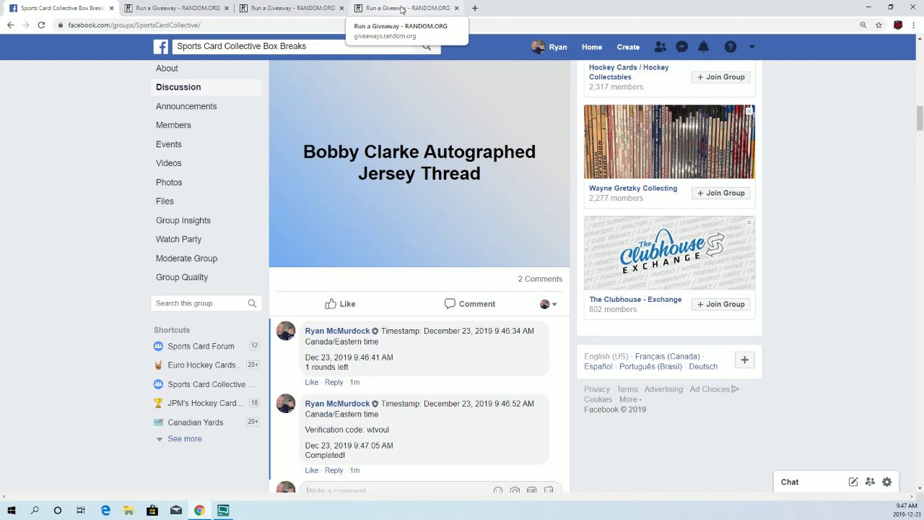
pyautogui.click(401, 10)
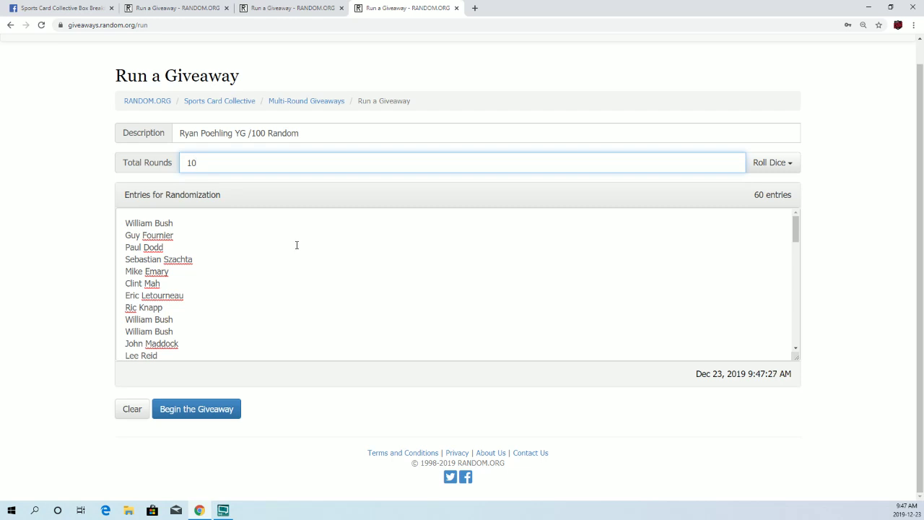
# Step: Review the Ryan Poehling giveaway's 60 entries and begin the giveaway
pyautogui.scroll(-8, 292, 245)
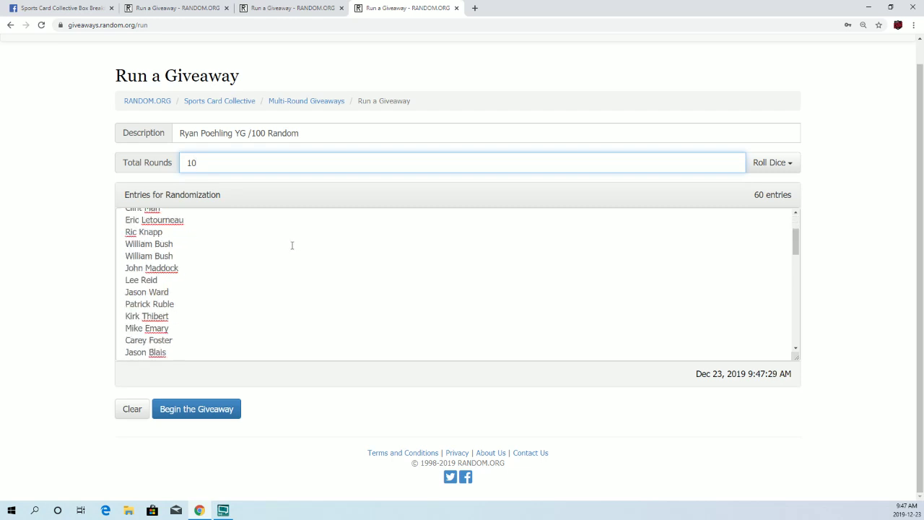
pyautogui.scroll(4, 293, 247)
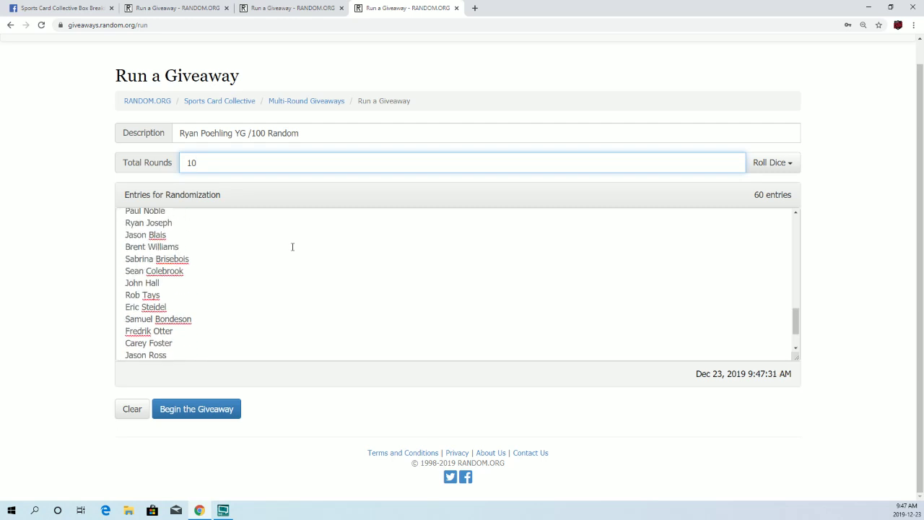
pyautogui.scroll(4, 293, 247)
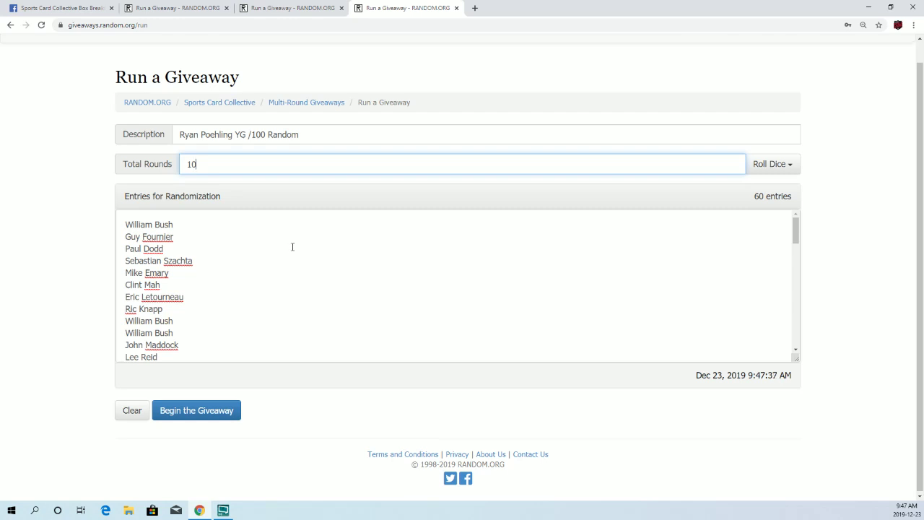
pyautogui.scroll(1, 292, 247)
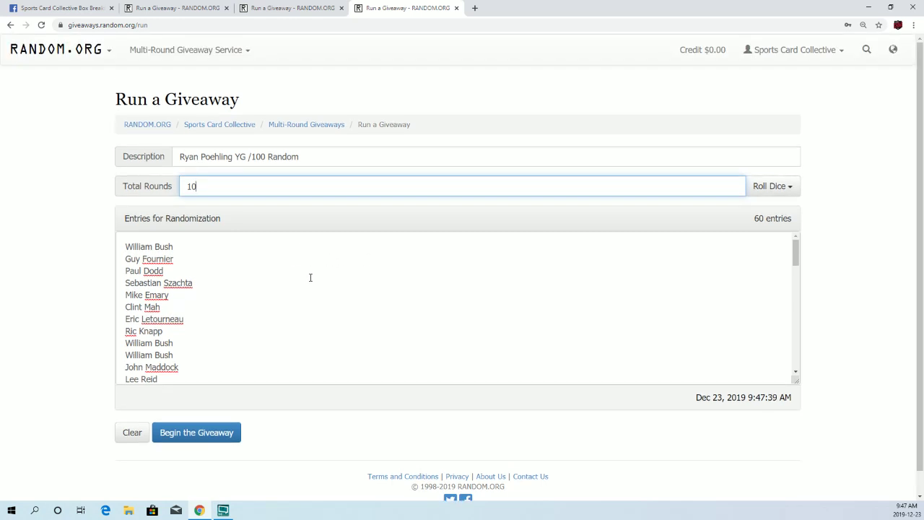
pyautogui.click(210, 433)
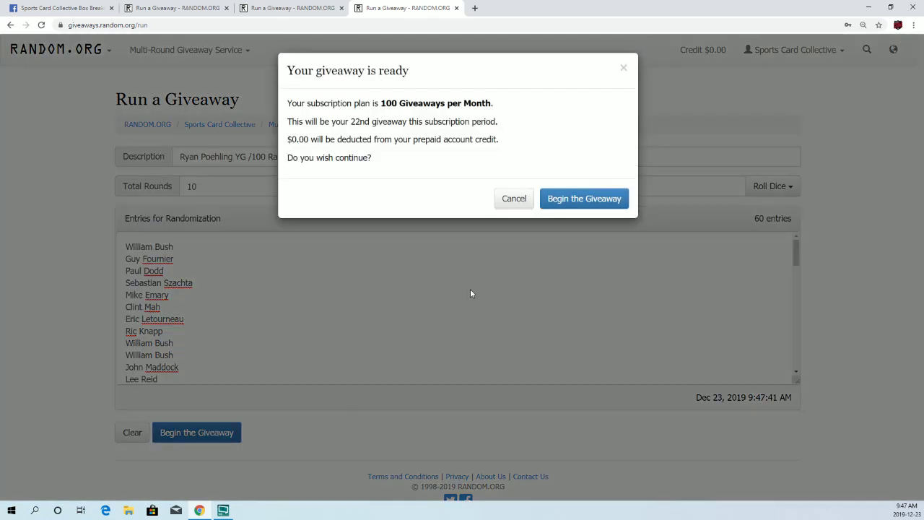
# Step: Start the Ryan Poehling giveaway and run it through round 9, leaving one round
pyautogui.click(549, 206)
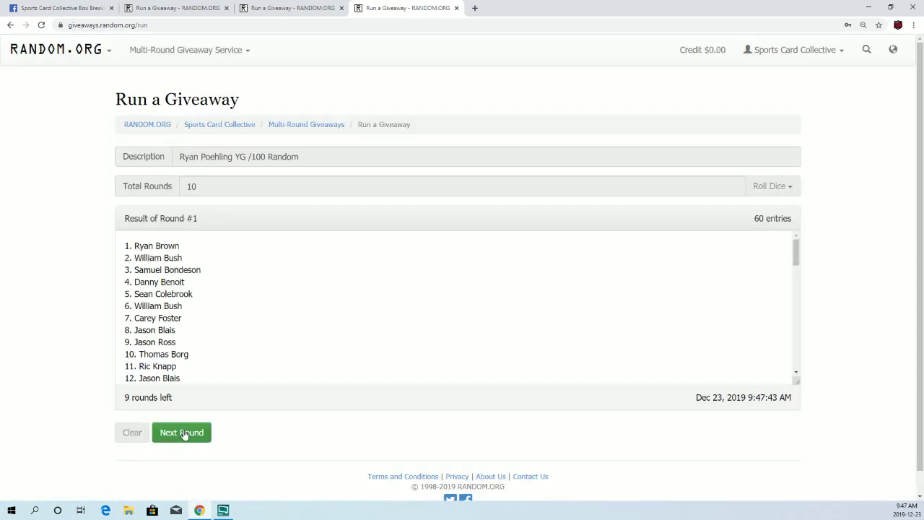
pyautogui.click(184, 432)
pyautogui.click(184, 433)
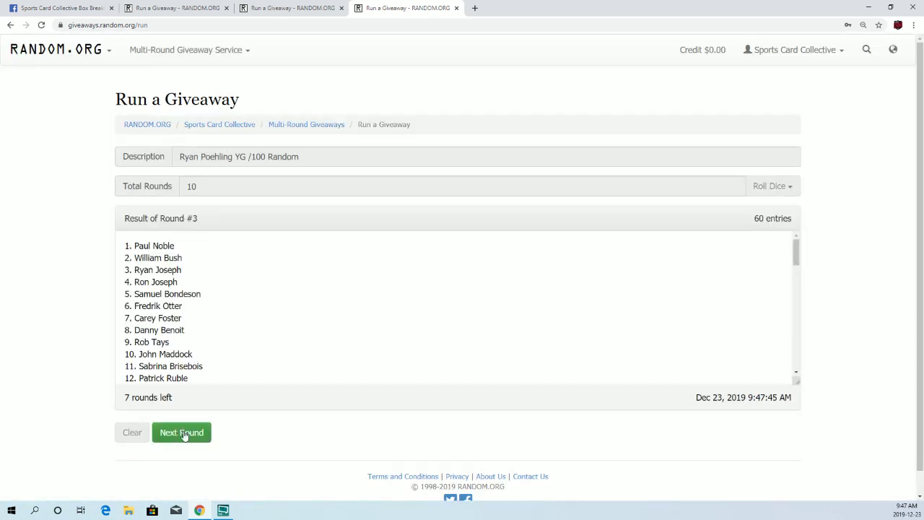
pyautogui.click(182, 432)
pyautogui.click(183, 432)
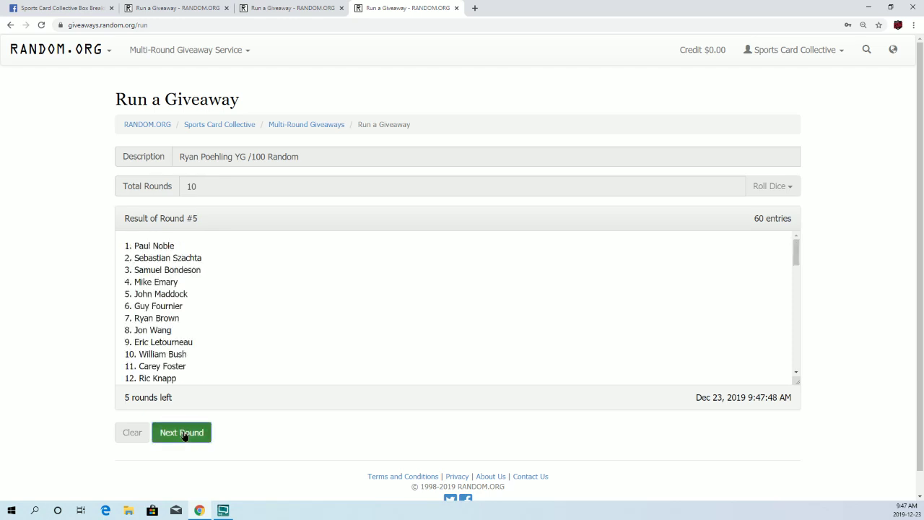
pyautogui.click(182, 431)
pyautogui.click(183, 432)
pyautogui.click(184, 432)
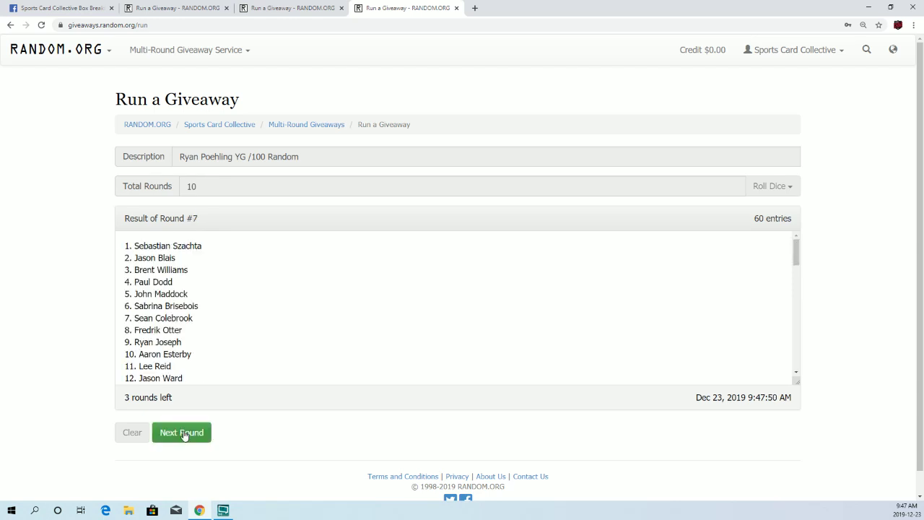
pyautogui.click(183, 431)
pyautogui.click(183, 432)
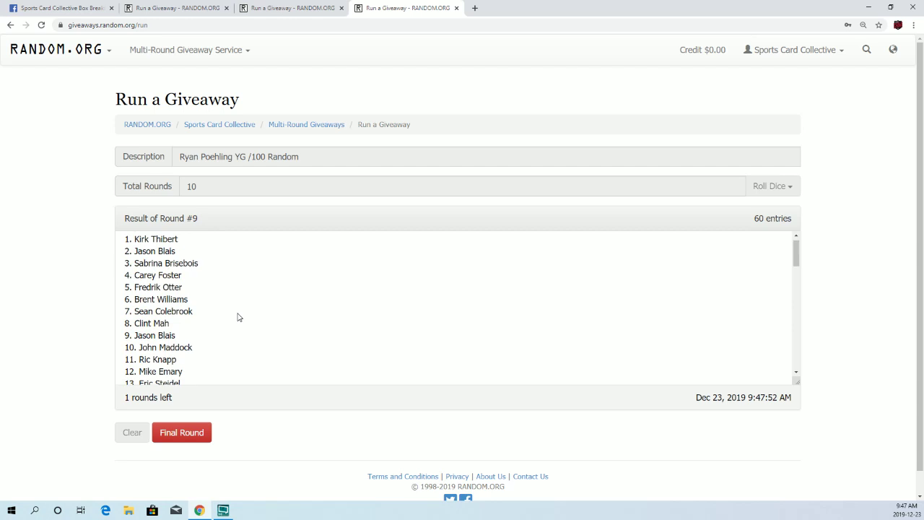
# Step: Copy the round 9 timestamp and status lines for posting on Facebook
pyautogui.scroll(-10, 238, 317)
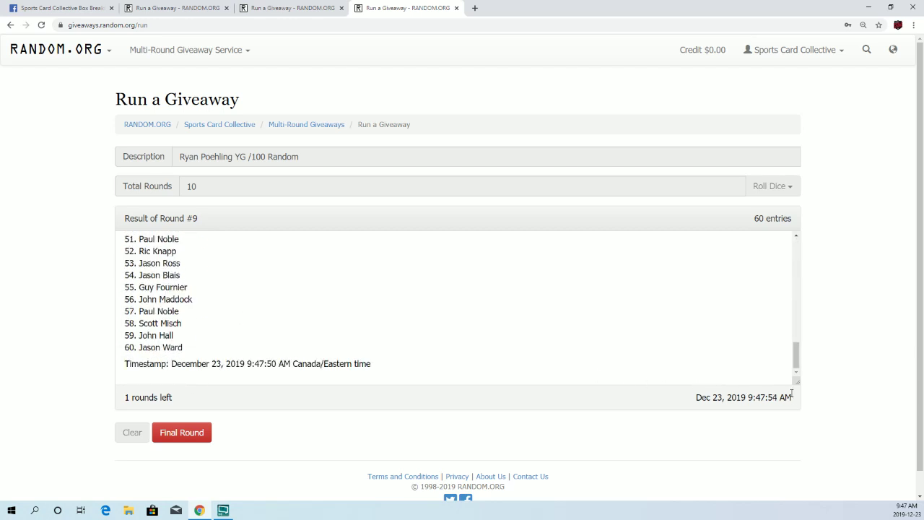
pyautogui.moveTo(792, 394)
pyautogui.mouseDown()
pyautogui.moveTo(126, 393)
pyautogui.moveTo(148, 350)
pyautogui.moveTo(124, 363)
pyautogui.mouseUp()
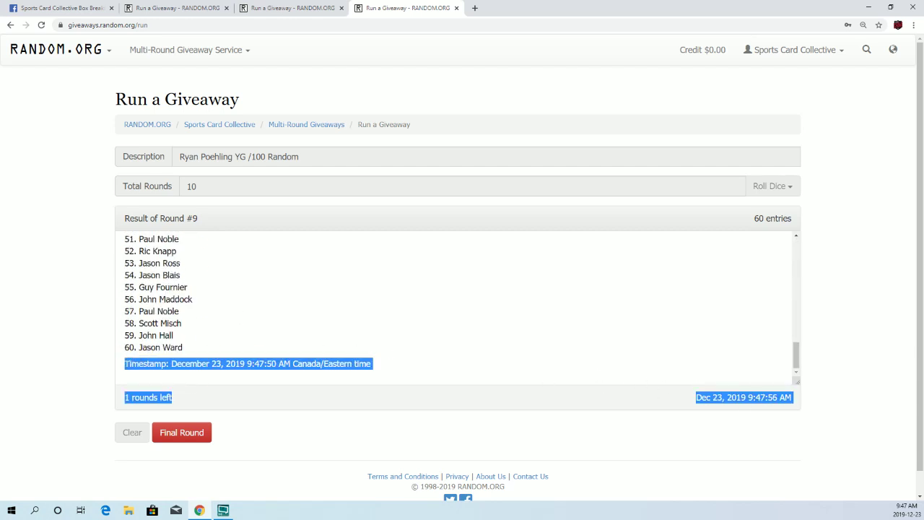
pyautogui.rightClick(126, 363)
pyautogui.click(173, 372)
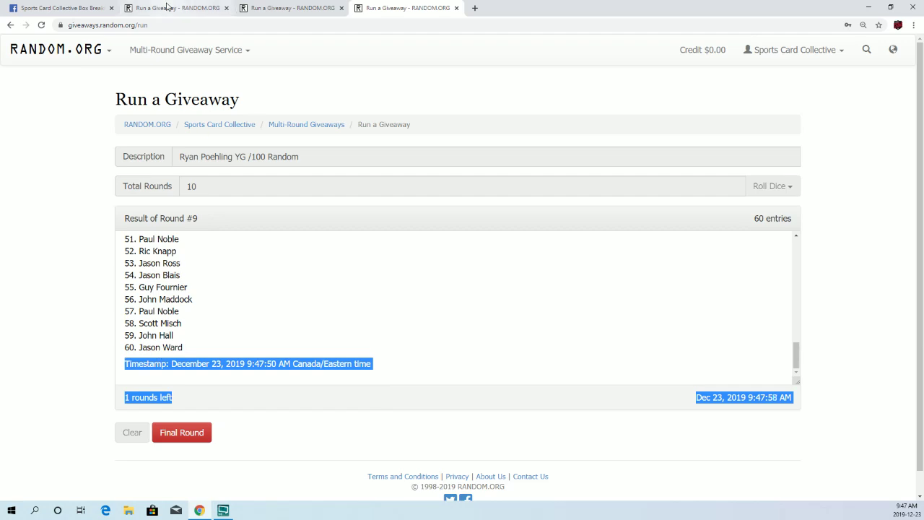
pyautogui.click(60, 10)
# Step: Comment the round 9 timestamp with '1 rounds left' on the /100 YG Exc. Thread post
pyautogui.scroll(-3, 406, 349)
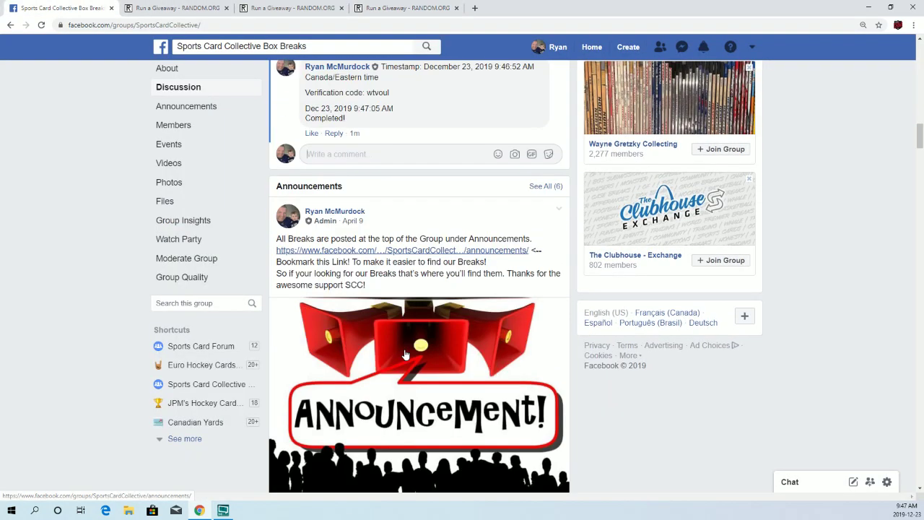
pyautogui.scroll(6, 405, 350)
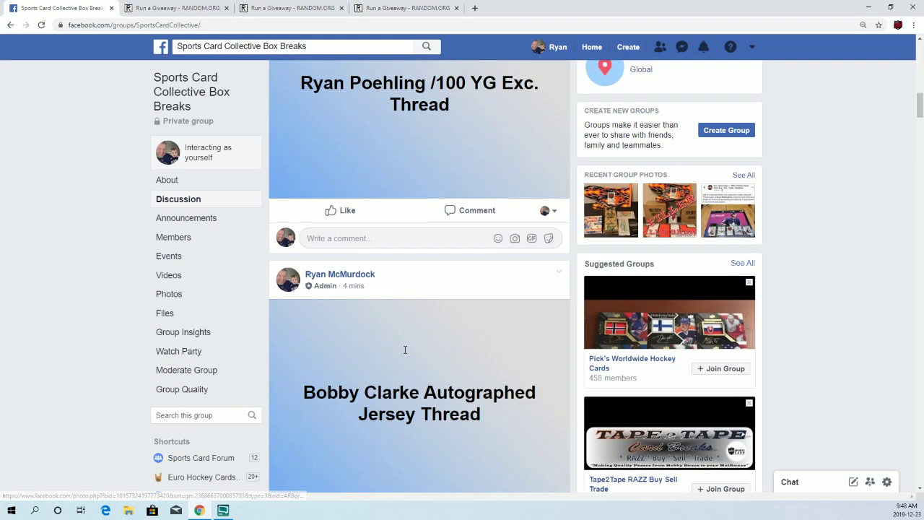
pyautogui.click(452, 239)
pyautogui.rightClick(452, 239)
pyautogui.click(474, 318)
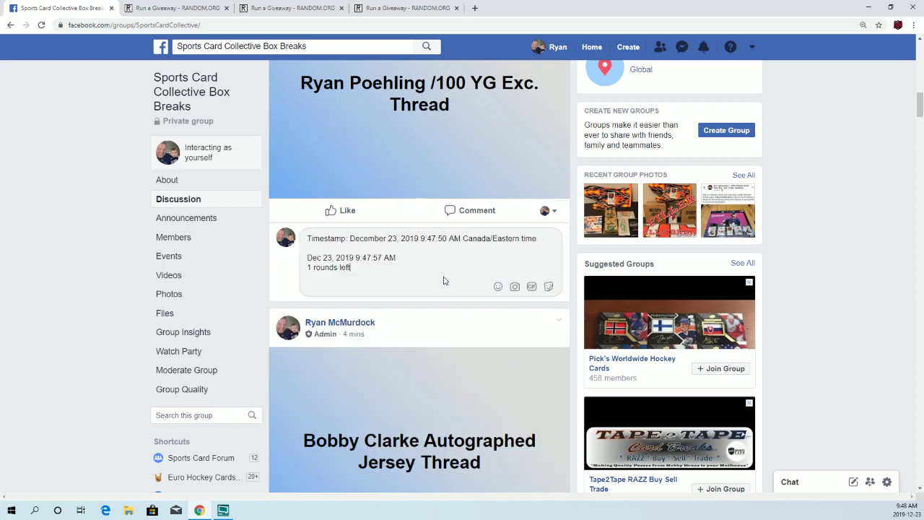
pyautogui.press('Return')
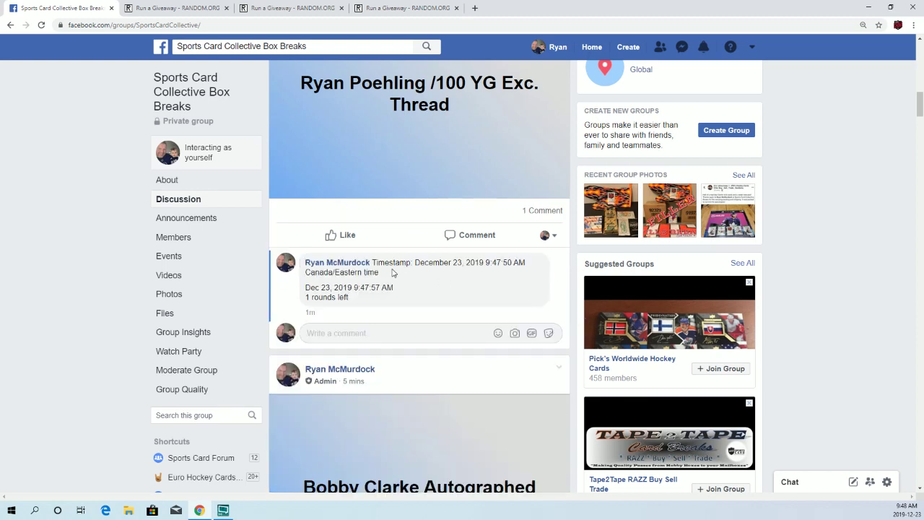
# Step: Run the final round 10 of the giveaway on RANDOM.ORG
pyautogui.click(388, 9)
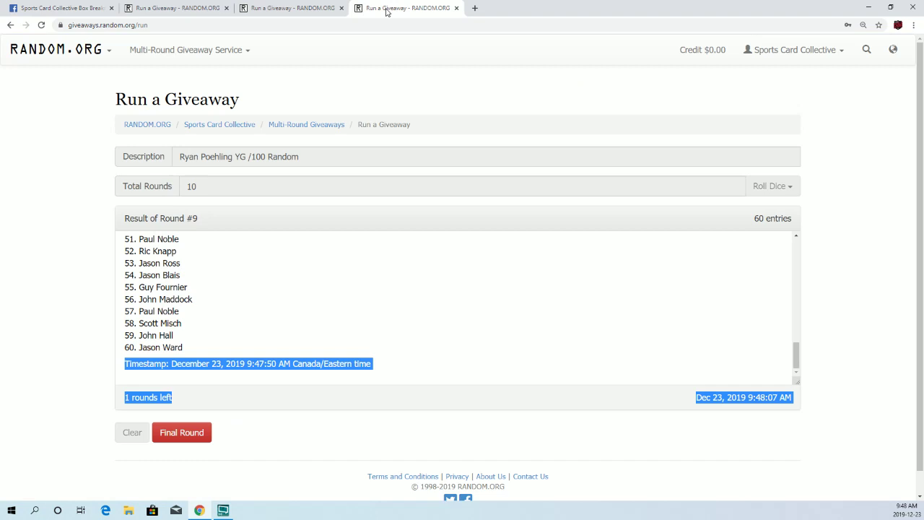
pyautogui.click(315, 308)
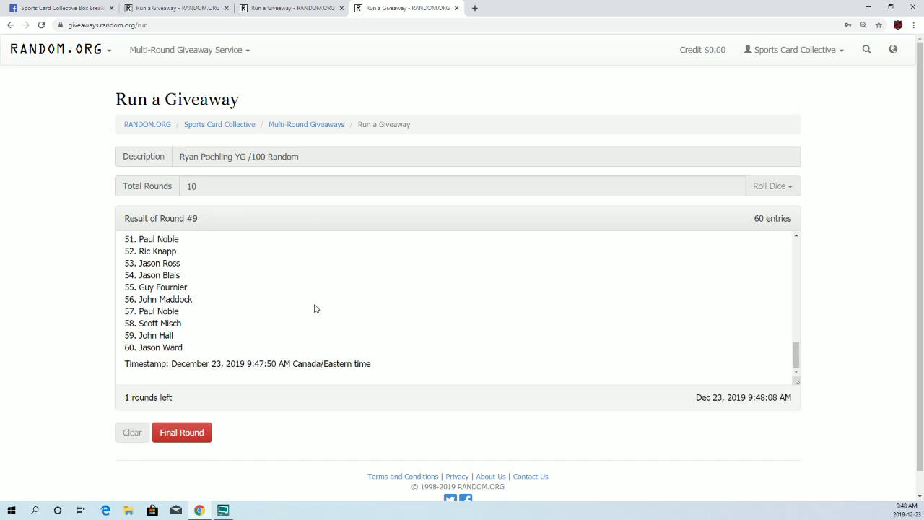
pyautogui.click(182, 432)
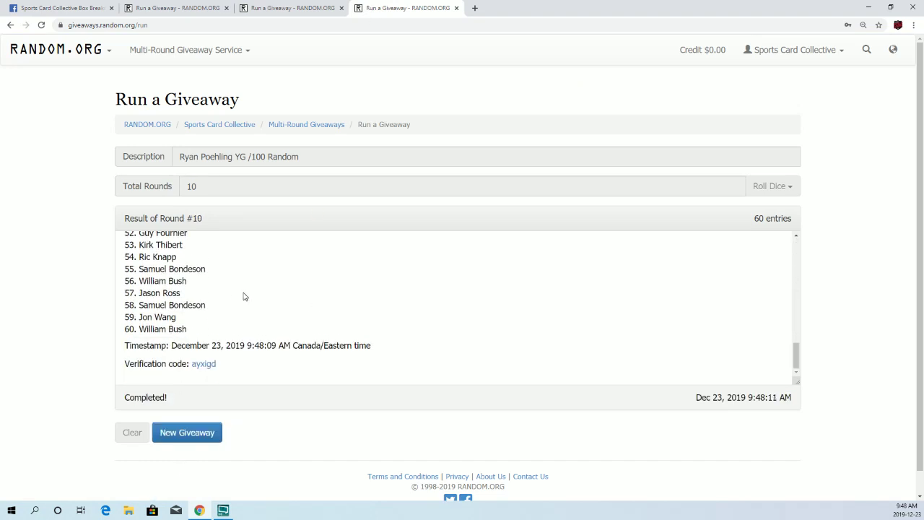
# Step: Copy the final timestamp, verification code and Completed! status lines
pyautogui.tripleClick(791, 397)
pyautogui.click(525, 372)
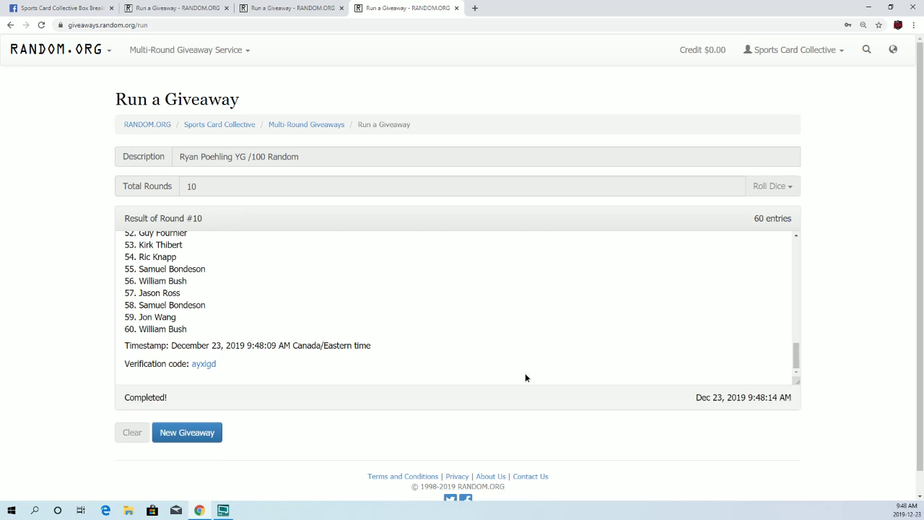
pyautogui.tripleClick(800, 401)
pyautogui.moveTo(435, 364)
pyautogui.mouseDown()
pyautogui.moveTo(188, 328)
pyautogui.moveTo(125, 346)
pyautogui.mouseUp()
pyautogui.rightClick(127, 346)
pyautogui.click(148, 354)
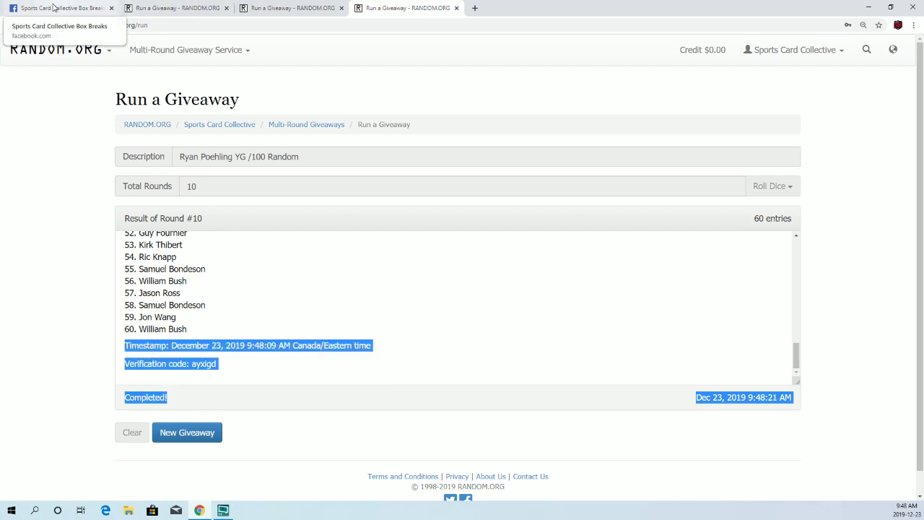
# Step: Post the final timestamp, verification code and Completed! status as a thread comment
pyautogui.click(54, 7)
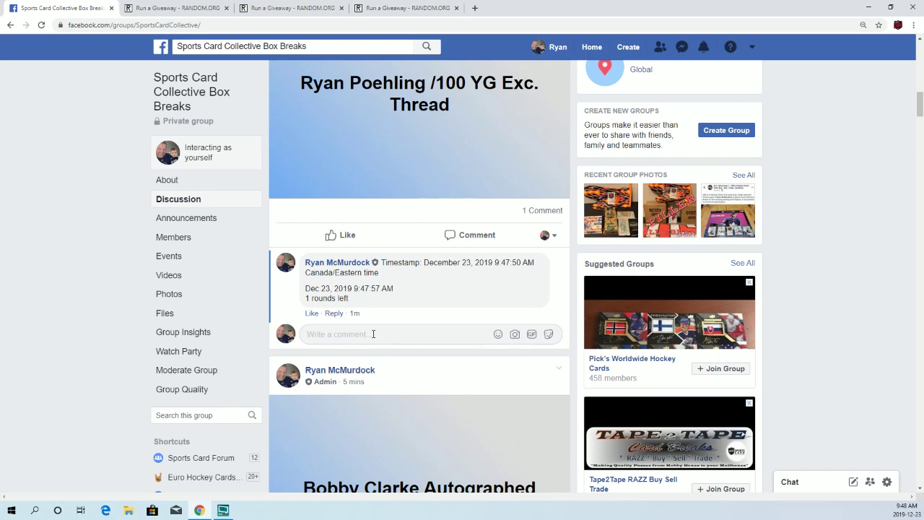
pyautogui.click(373, 334)
pyautogui.hotkey('ctrl', 'v')
pyautogui.press('Return')
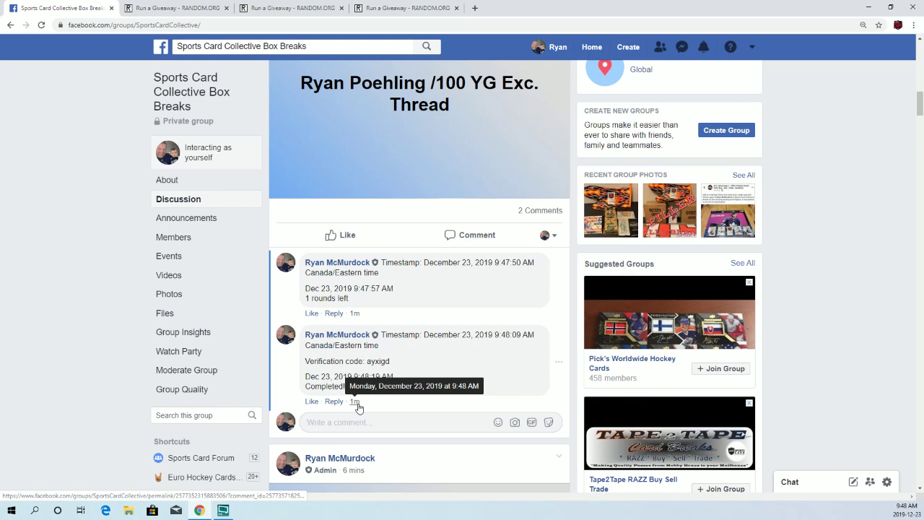
pyautogui.click(377, 11)
# Step: Scroll up the Round #10 results and review the first-place winner's name
pyautogui.click(318, 276)
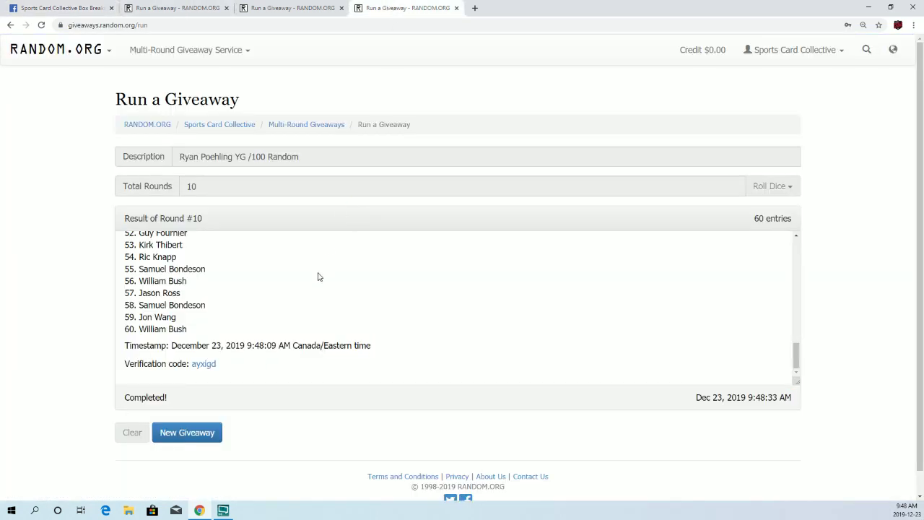
pyautogui.scroll(3, 316, 279)
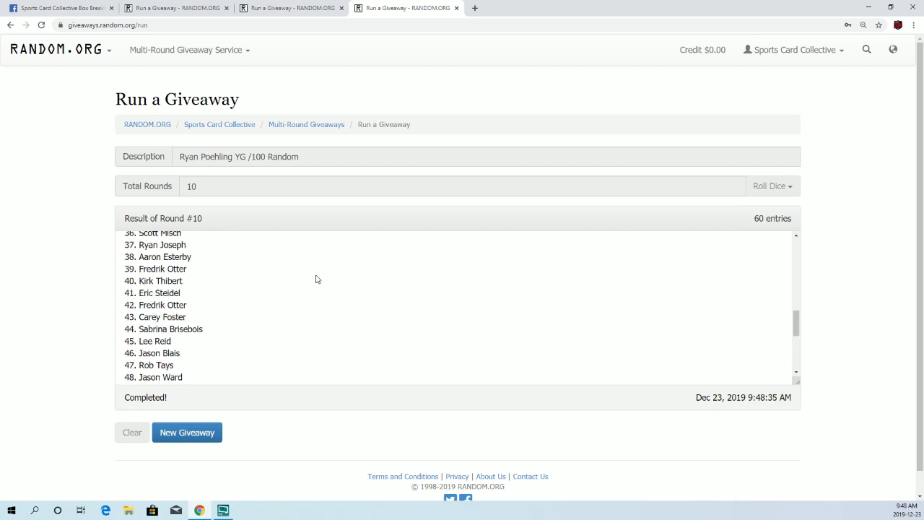
pyautogui.scroll(3, 316, 278)
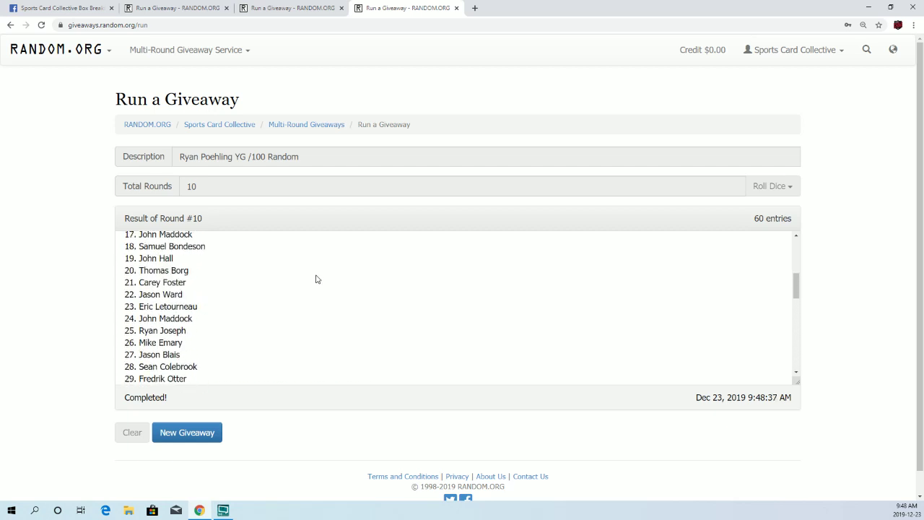
pyautogui.scroll(3, 316, 278)
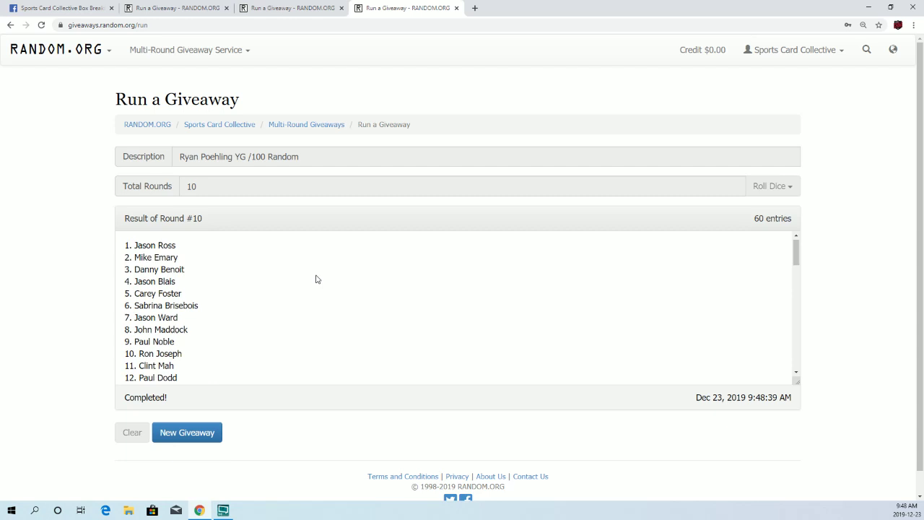
pyautogui.moveTo(175, 246); pyautogui.dragTo(135, 246)
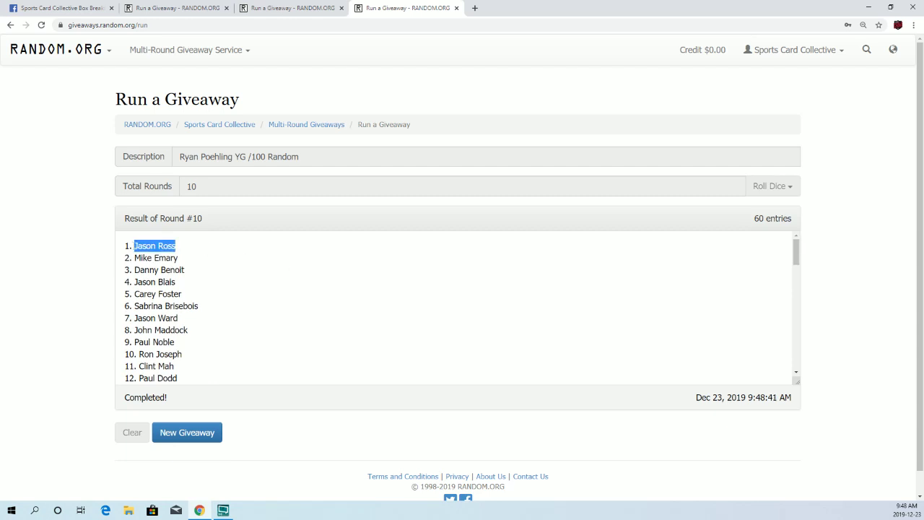
pyautogui.click(189, 283)
pyautogui.scroll(-9, 187, 274)
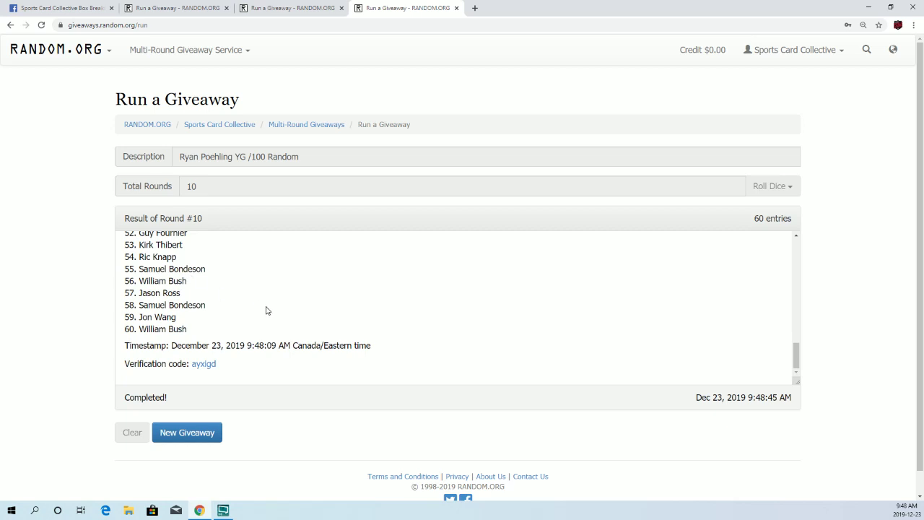
pyautogui.click(75, 7)
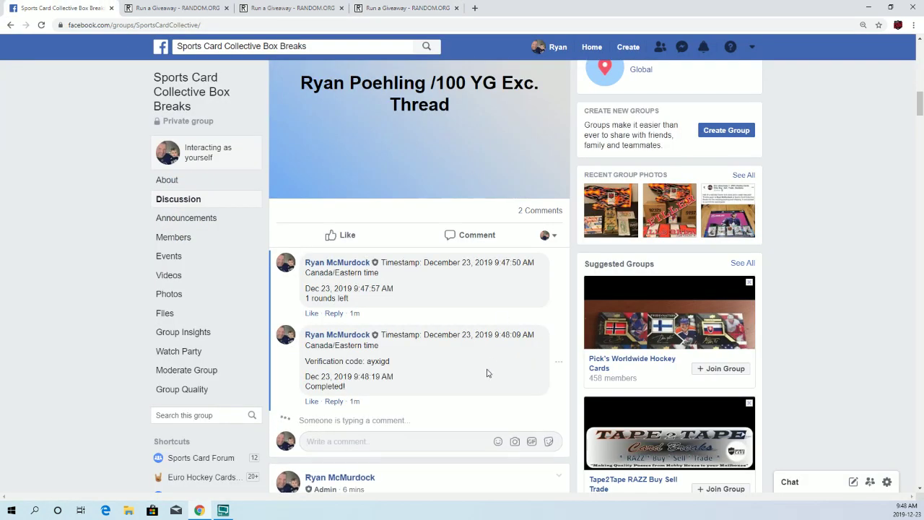
# Step: Comment 'done' on the /100 YG Exc. Thread and dismiss the new-comment notification
pyautogui.click(428, 442)
pyautogui.write('done')
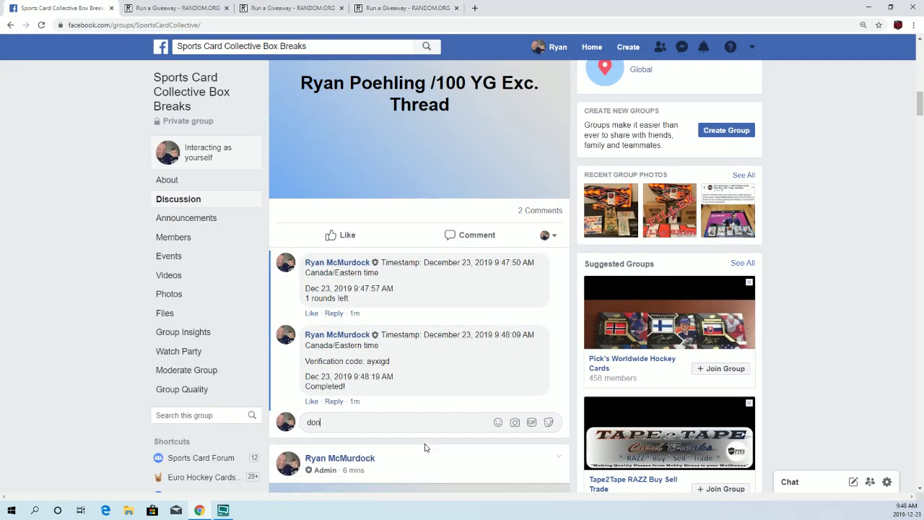
pyautogui.press('Return')
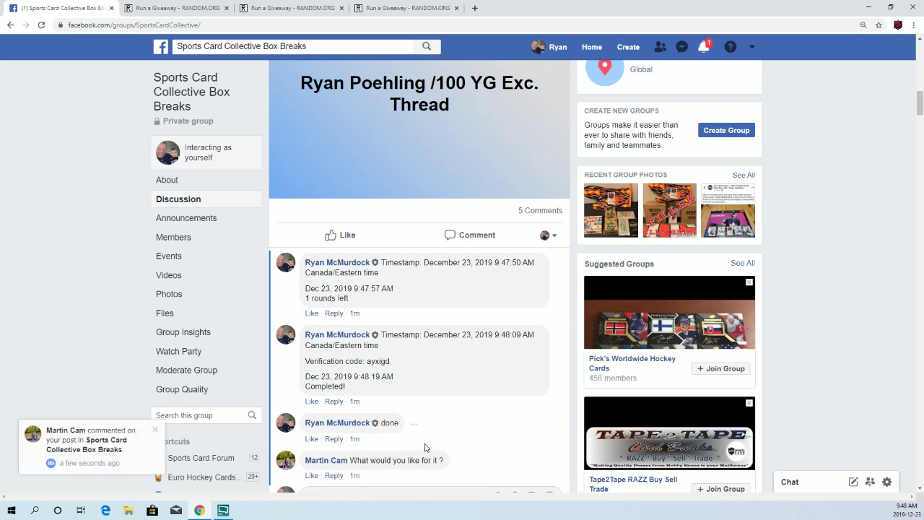
pyautogui.click(155, 430)
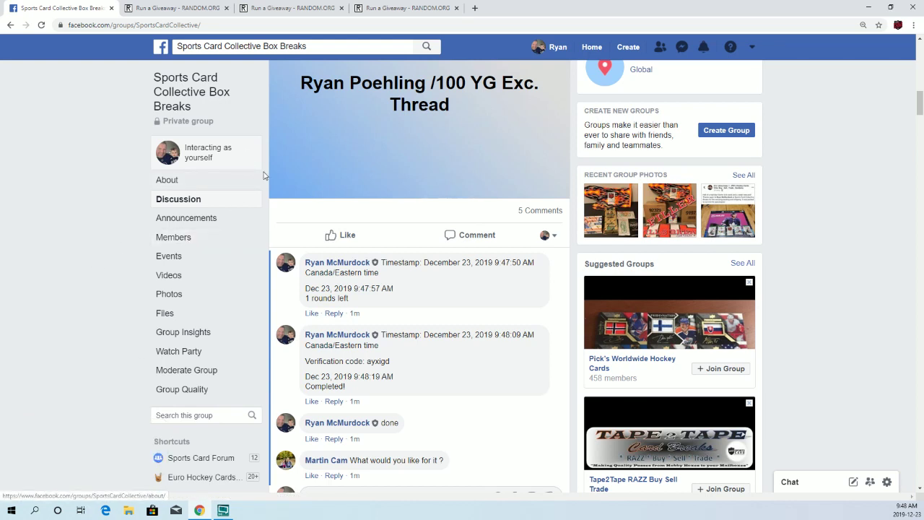